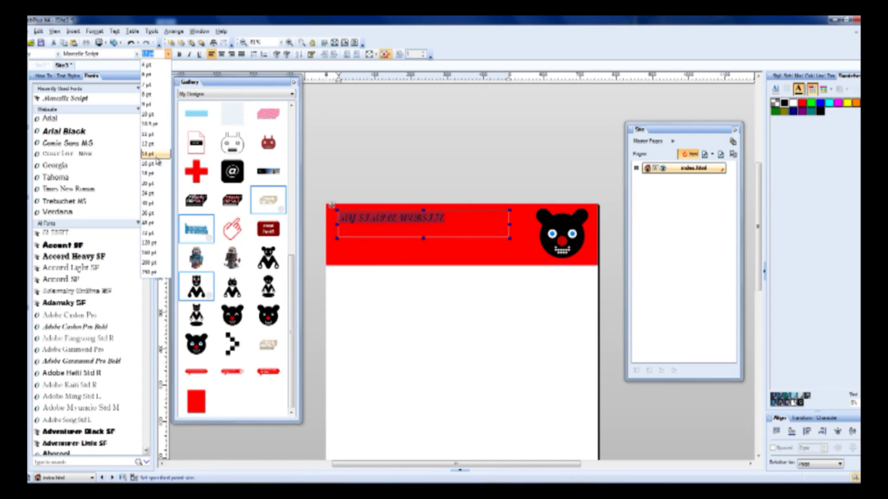
Step: Set the selected MY SIMPLE WEBSITE title to 20 pt and, after trying Arial Black, apply the Bifur font
left_click(155, 184)
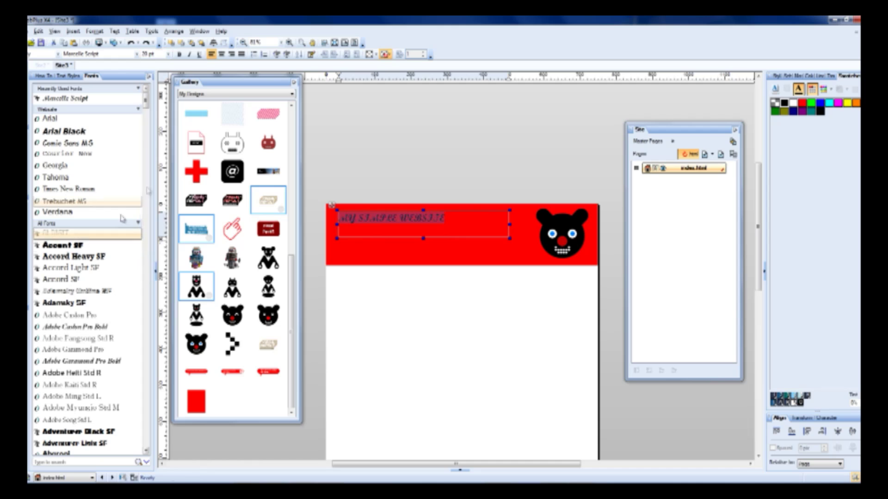
left_click(91, 132)
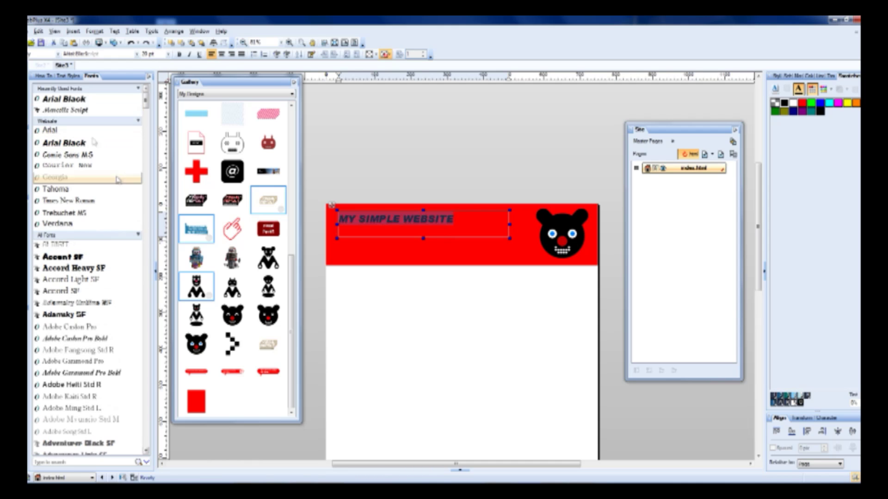
scroll(110, 303, "down", 1)
scroll(110, 303, "down", 20)
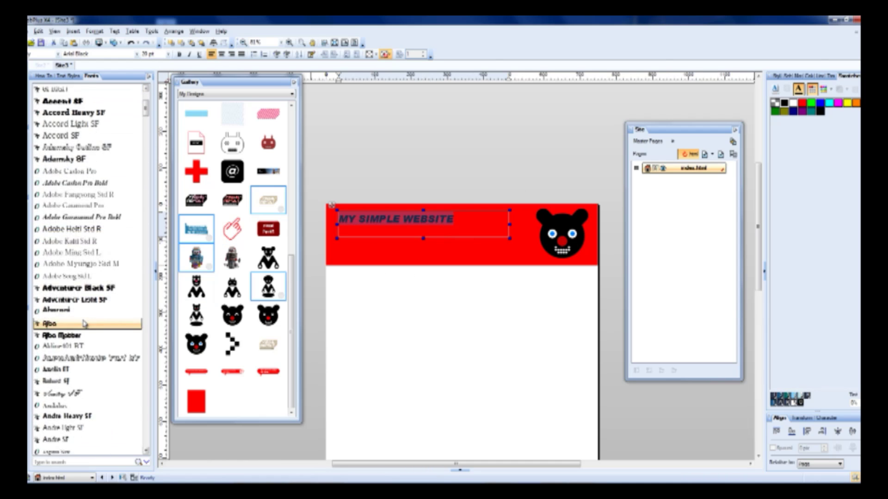
scroll(95, 322, "down", 6)
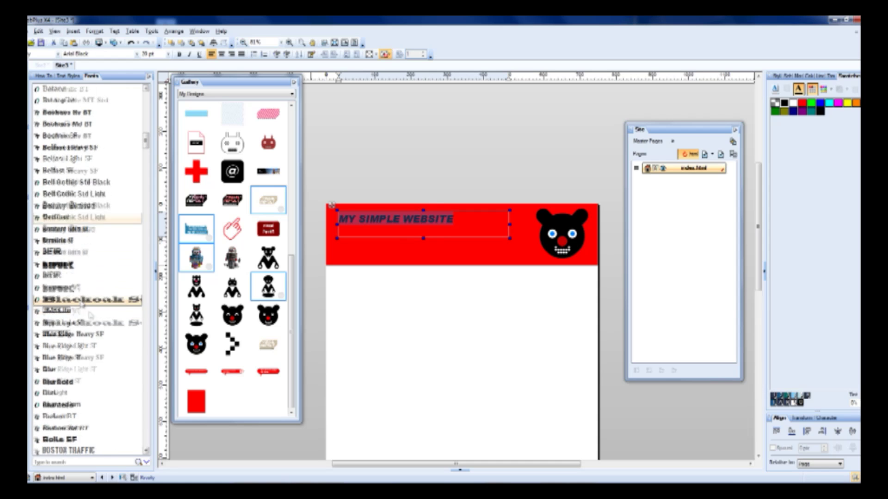
left_click(63, 268)
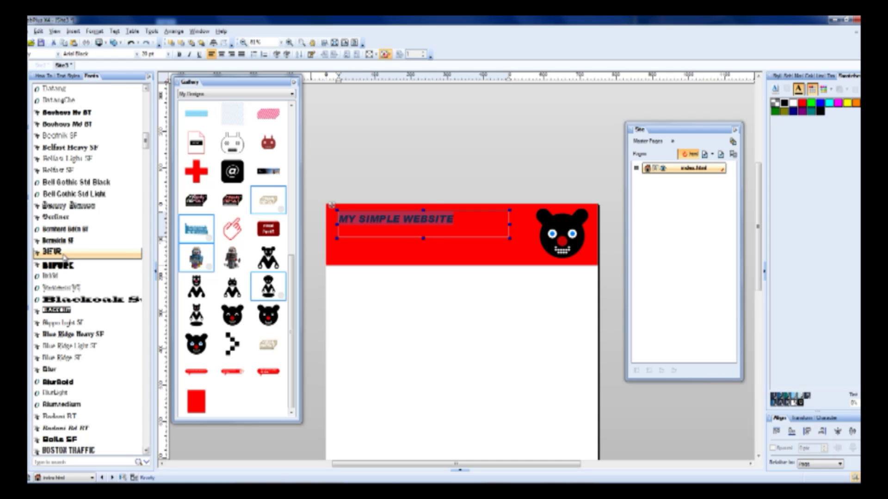
left_click(441, 220)
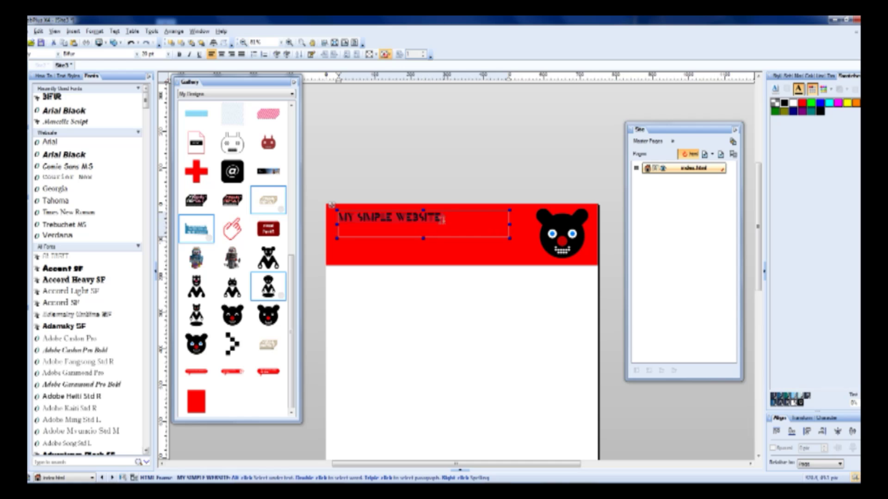
Step: Select the whole MY SIMPLE WEBSITE title and enlarge its text to 36 pt
left_click_drag(448, 218, 341, 217)
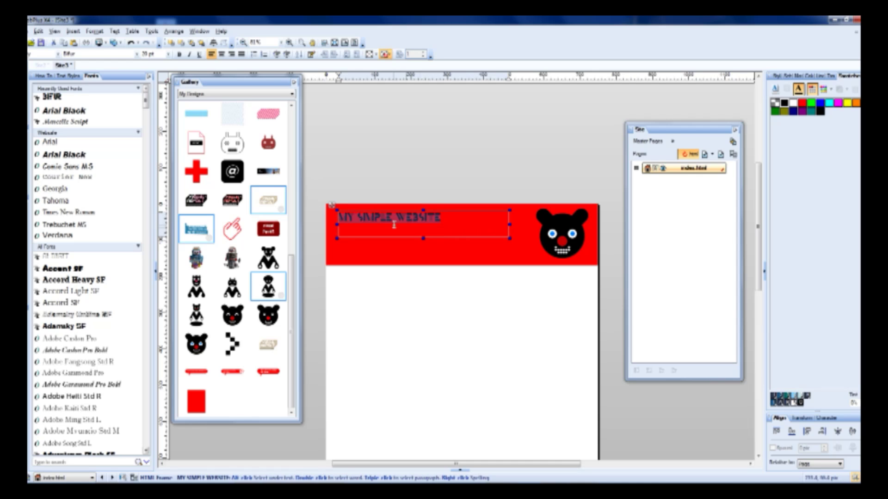
left_click(440, 122)
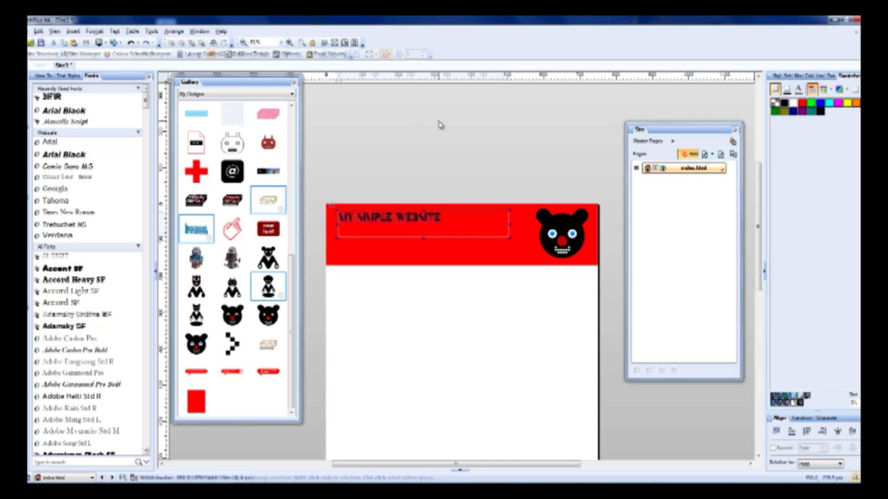
left_click(445, 213)
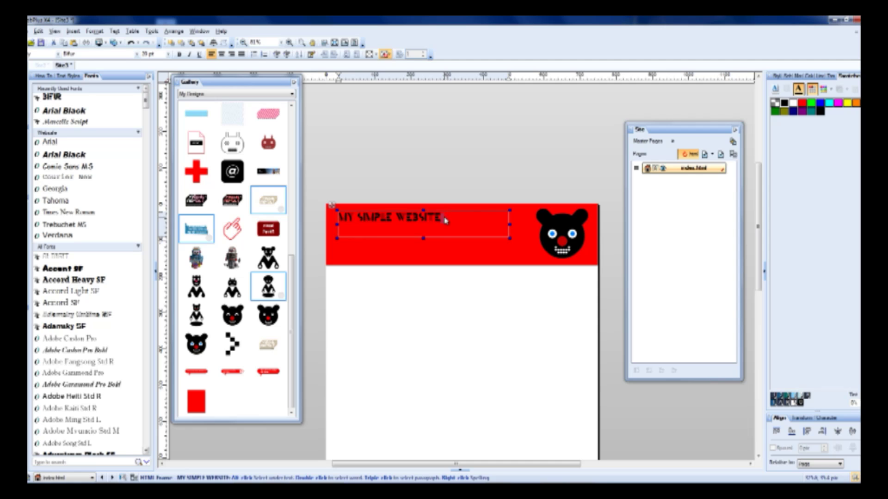
left_click_drag(445, 217, 338, 217)
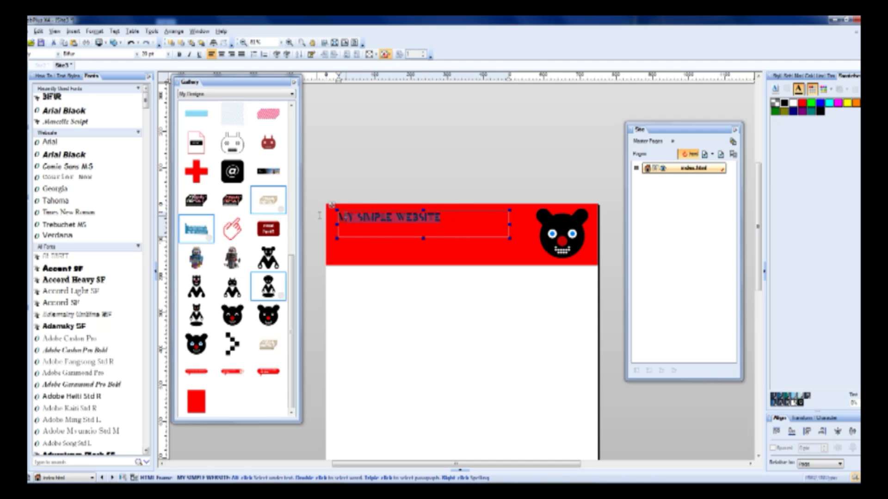
left_click(168, 54)
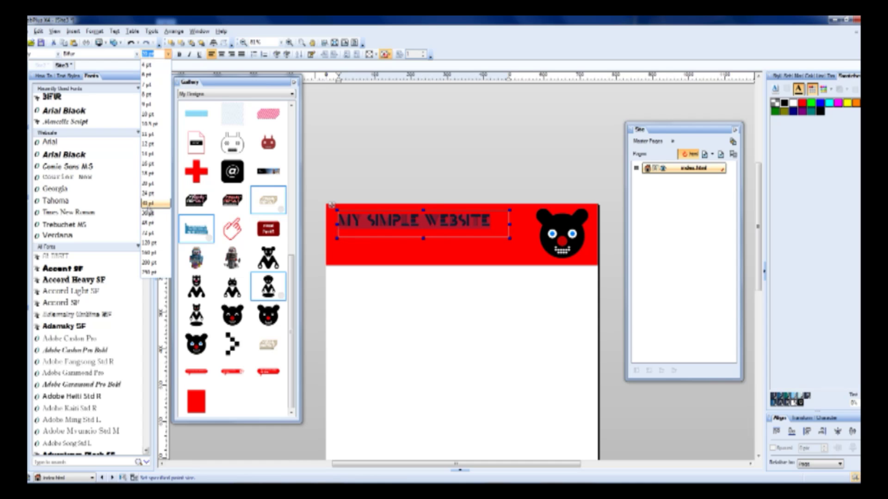
left_click(148, 214)
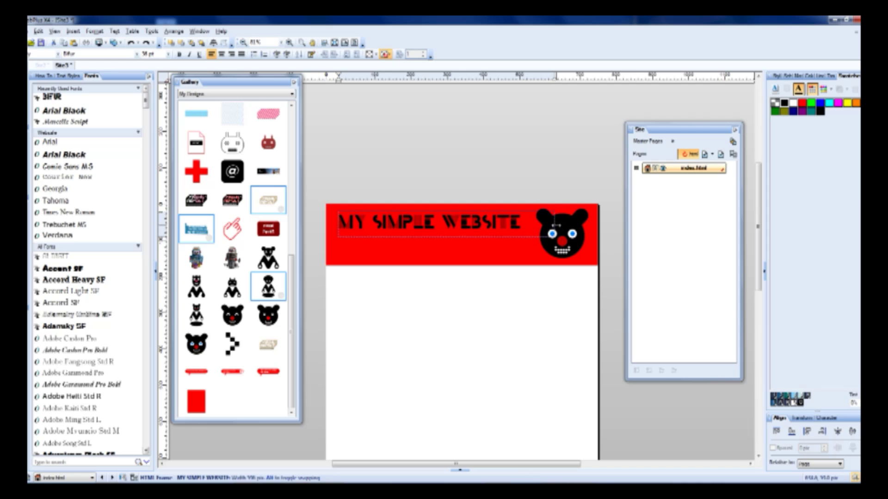
Step: Widen the title's text frame up to the bear face and move it lower within the red banner
triple_click(544, 224)
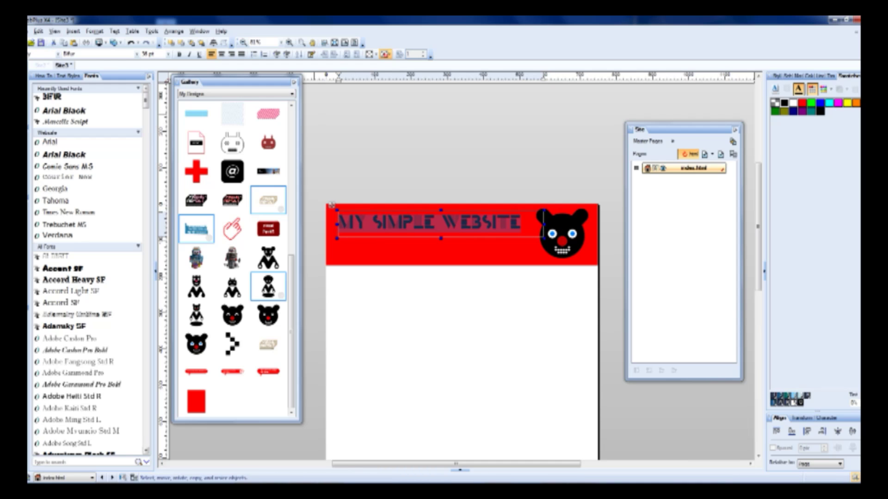
left_click(422, 171)
left_click(413, 225)
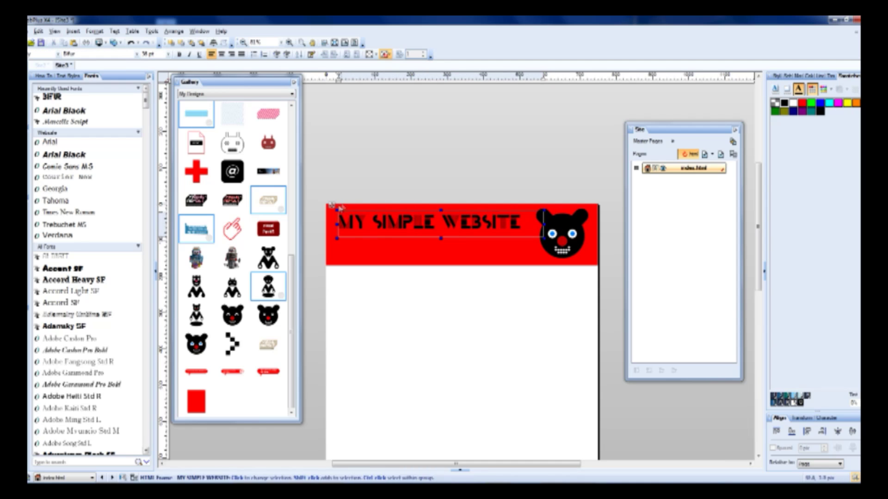
left_click_drag(332, 205, 329, 216)
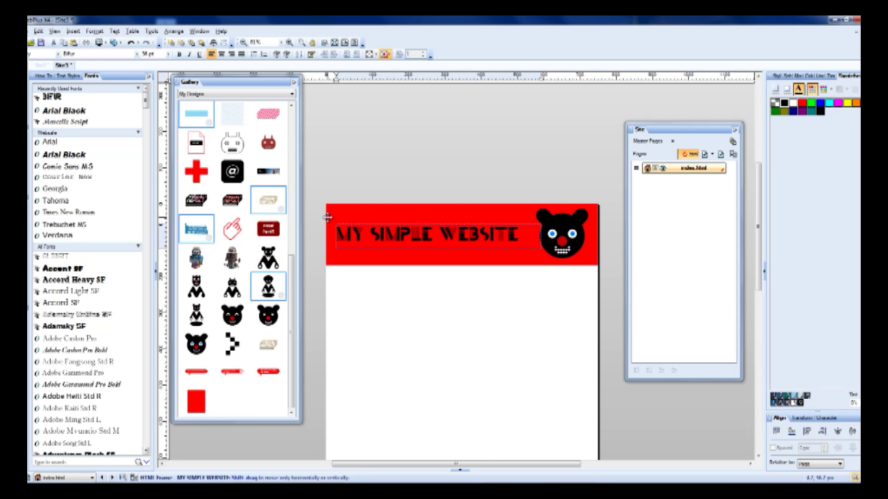
left_click(445, 233)
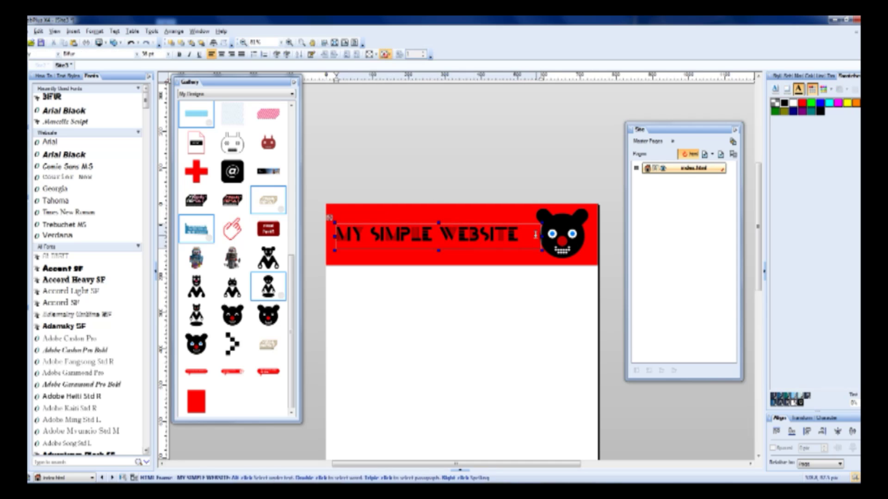
Step: Shrink the title's text frame closer around the text and nudge it slightly upward in the banner
left_click_drag(541, 236, 532, 236)
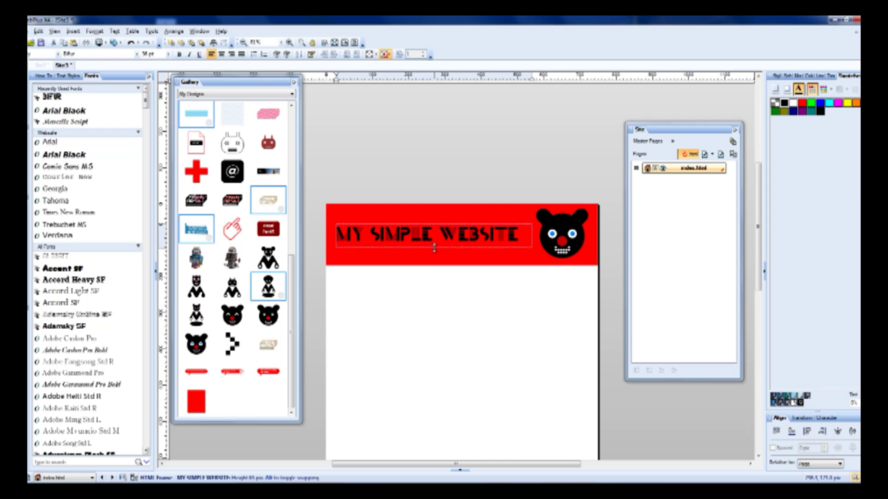
left_click(456, 198)
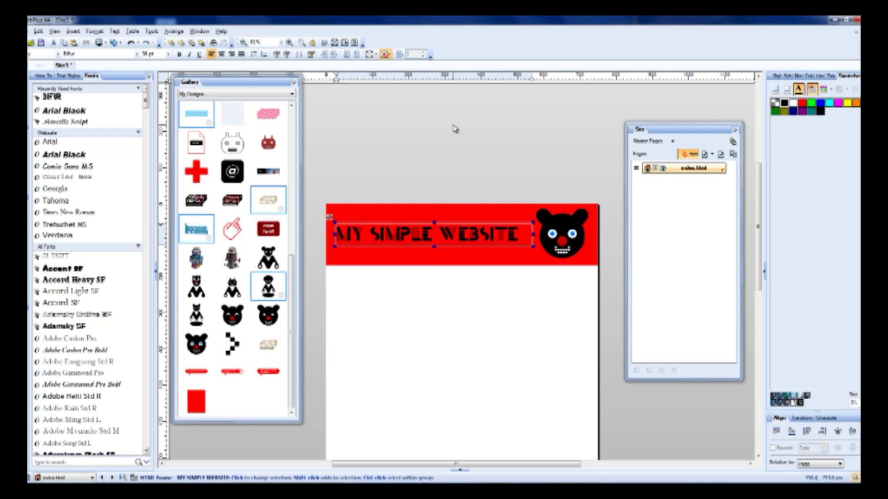
left_click(429, 235)
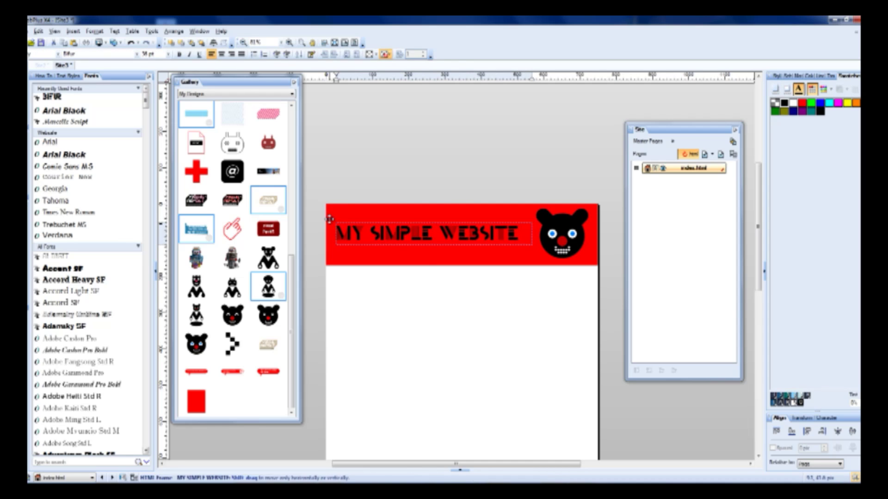
left_click(329, 219)
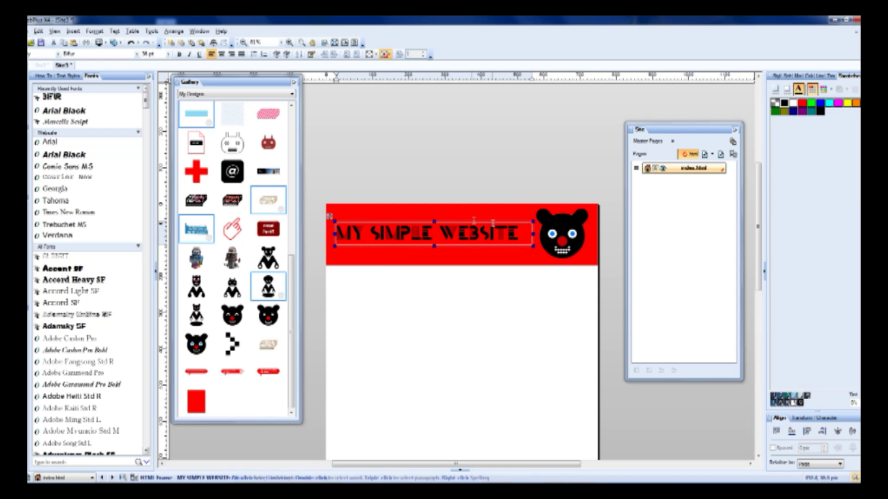
Step: Convert the MY SIMPLE WEBSITE title text to curves
left_click(180, 32)
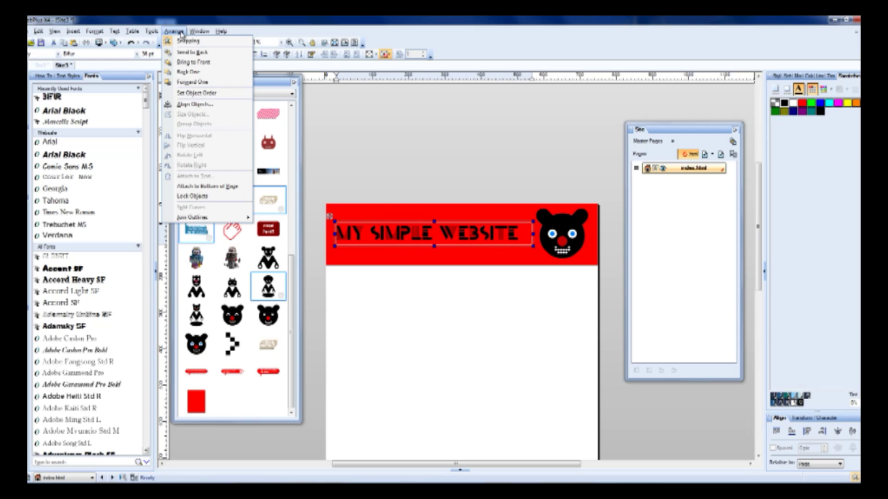
mouse_move(152, 31)
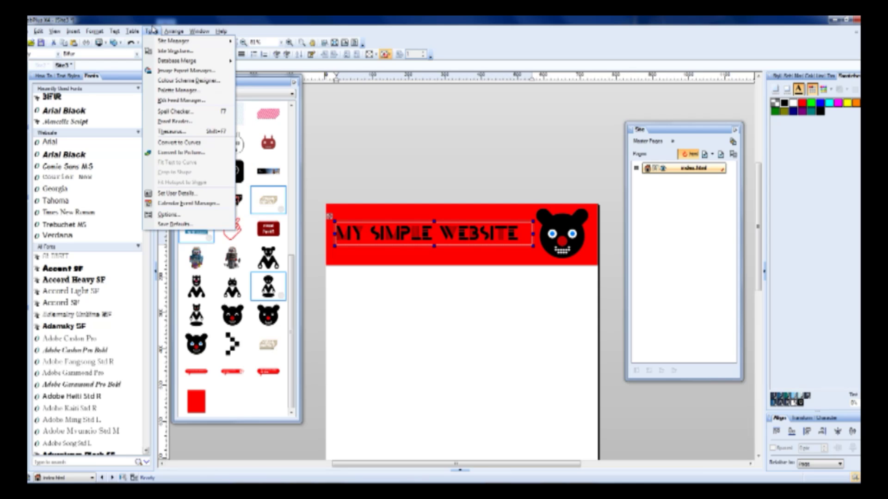
left_click(184, 144)
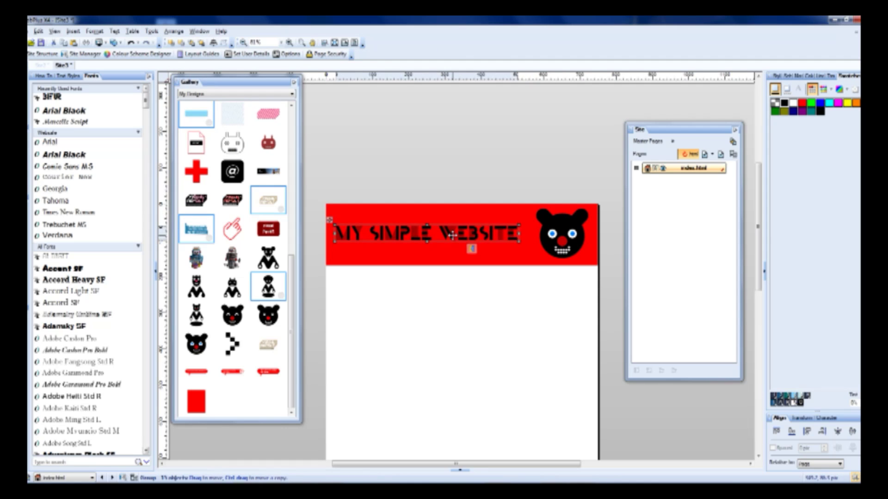
Step: Reposition the converted title so it sits centred in the red banner beside the bear face
left_click_drag(452, 235, 460, 237)
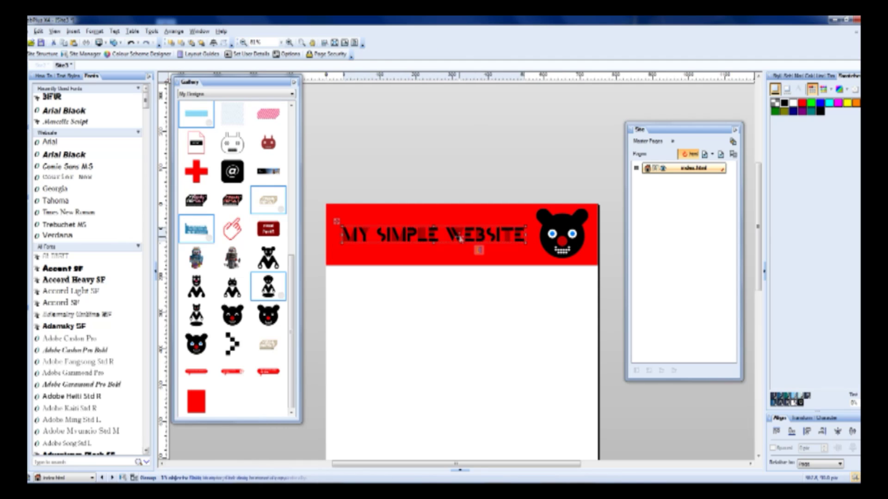
left_click(475, 168)
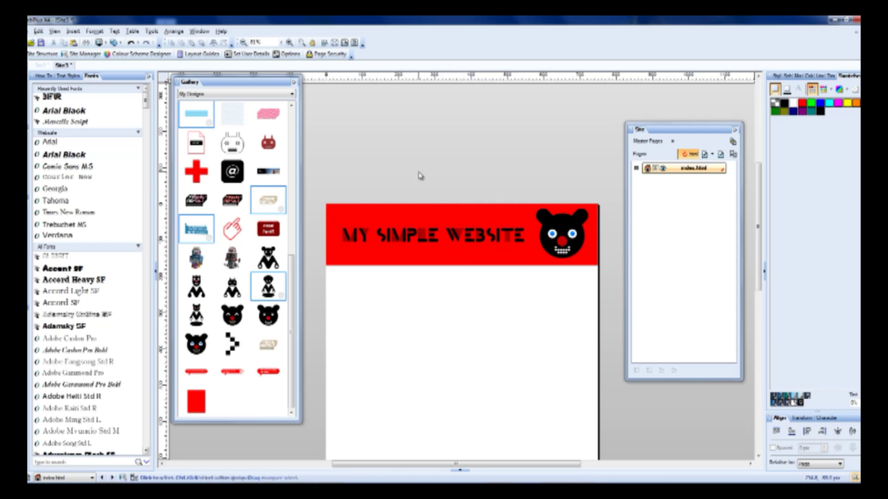
left_click_drag(467, 246, 465, 235)
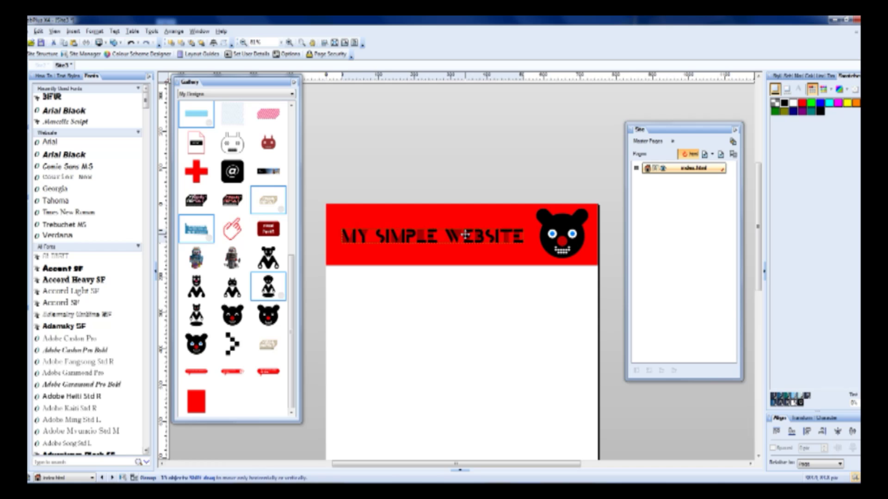
left_click(563, 240)
scroll(578, 221, "down", 2)
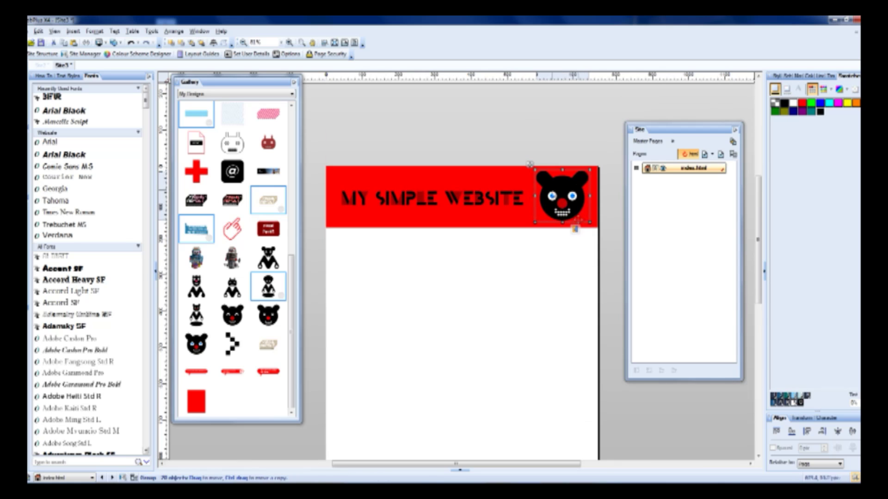
scroll(496, 198, "down", 2)
scroll(554, 194, "up", 2)
left_click(603, 183)
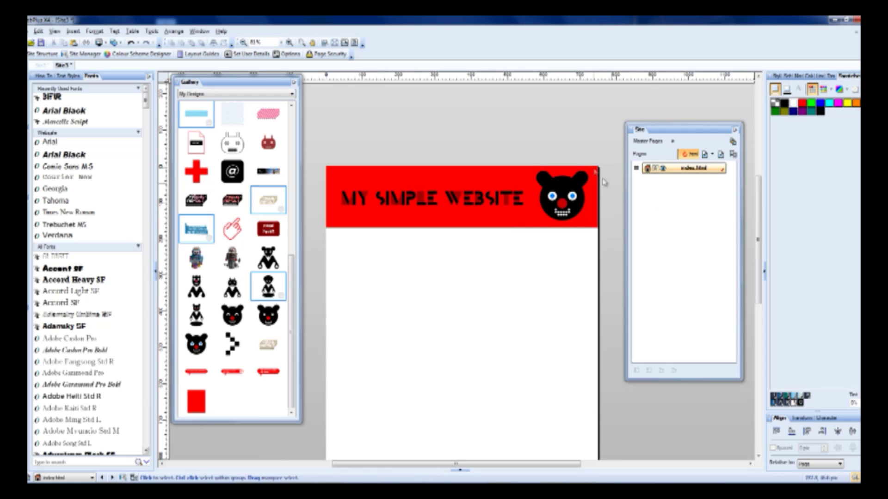
scroll(579, 250, "down", 2)
scroll(549, 222, "up", 2)
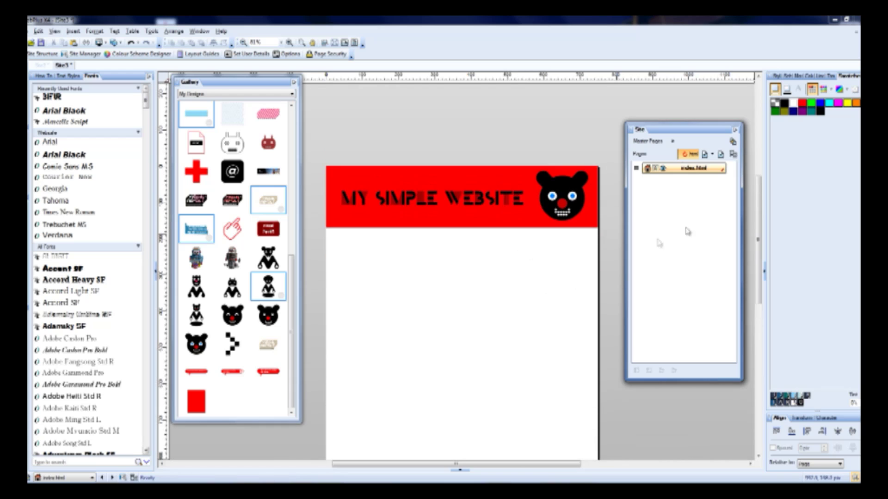
Step: Show the site's master pages, view Master A, and return to the index.html page
left_click(652, 141)
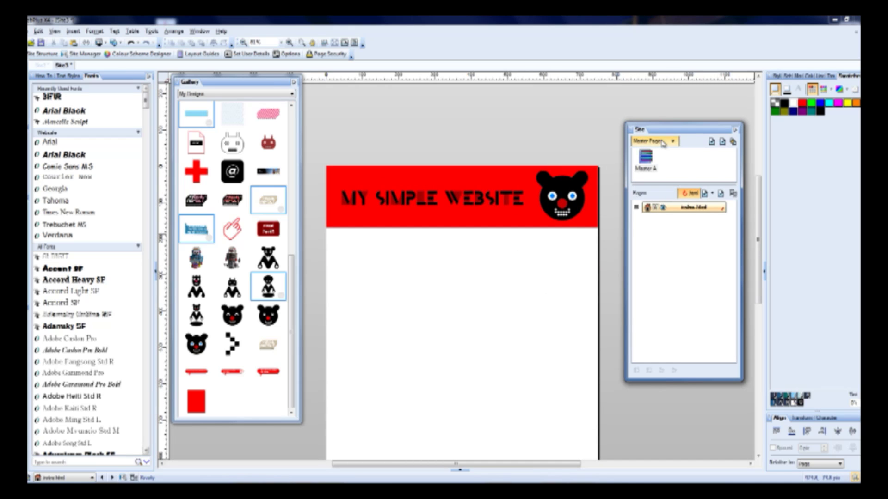
double_click(647, 158)
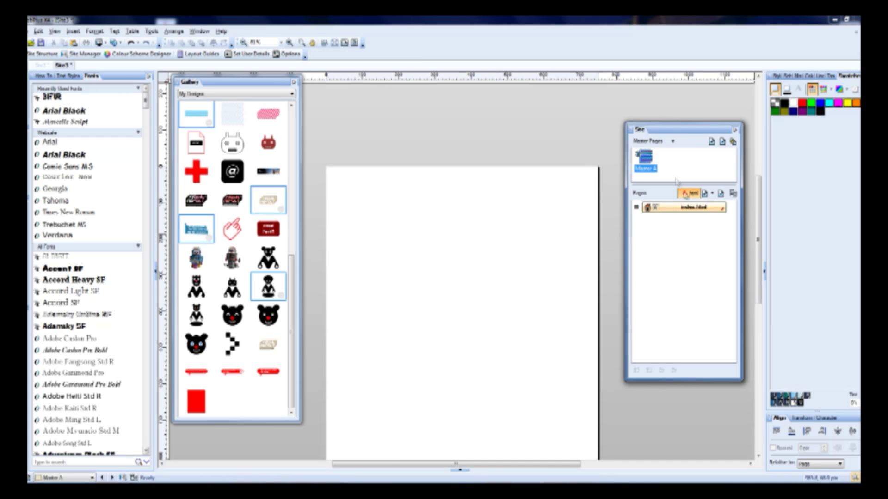
double_click(683, 207)
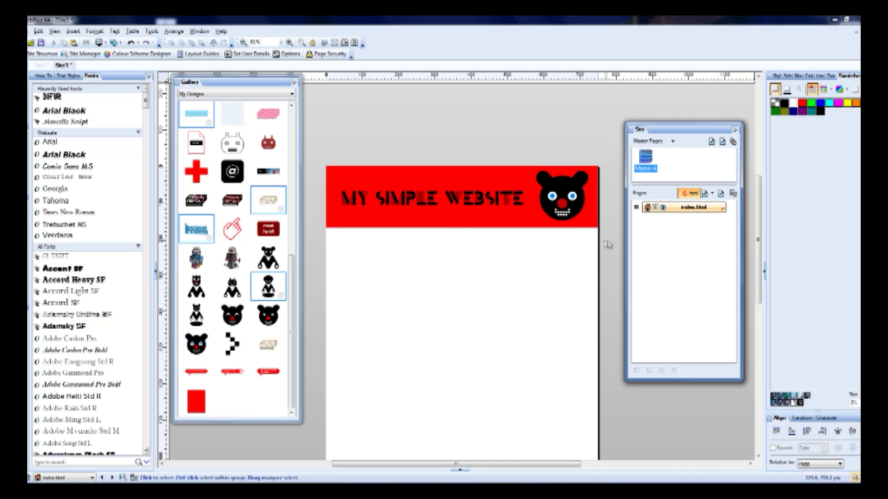
Step: Remove the red banner, title and bear face together from index.html and open Master A for editing
left_click(350, 165)
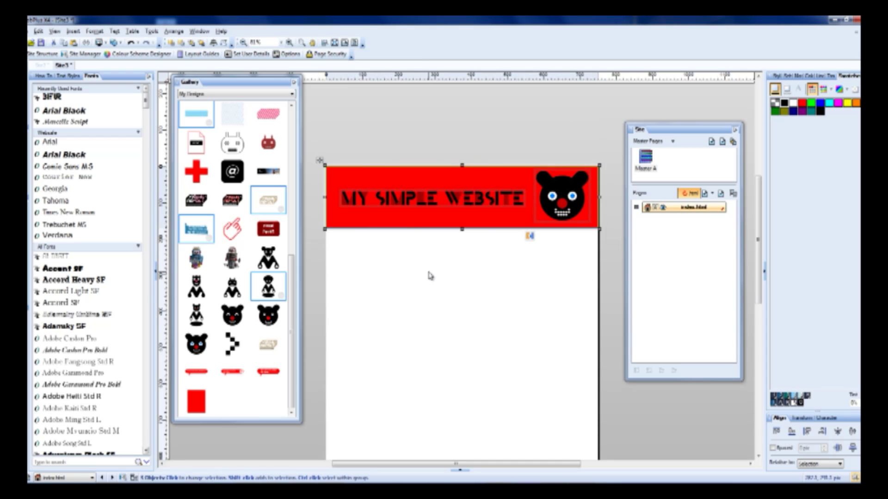
key("Delete")
left_click(646, 166)
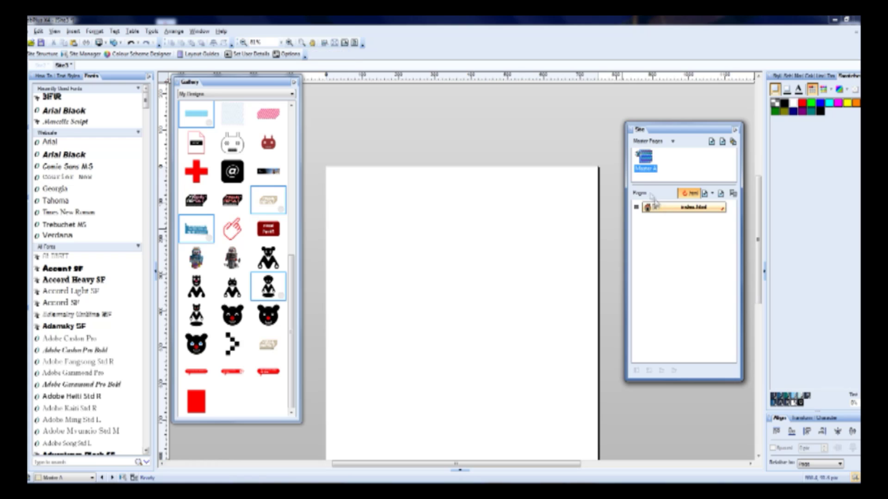
double_click(647, 161)
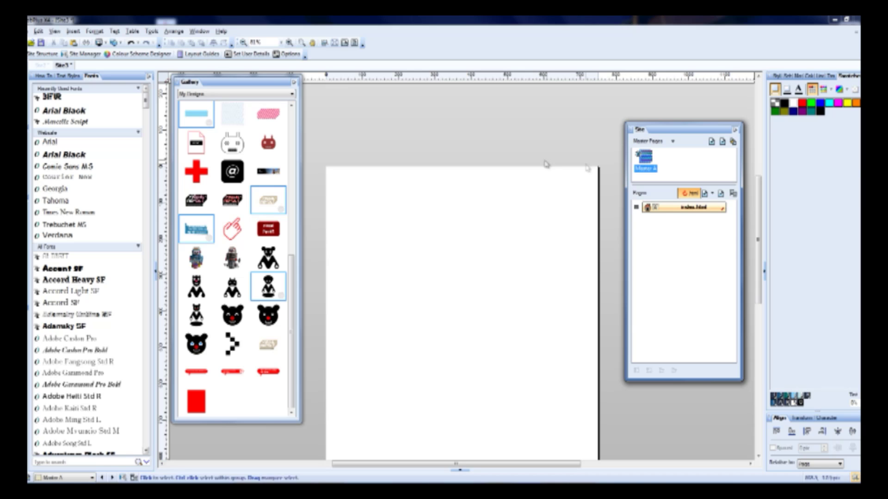
Step: Paste the red banner, title and bear face onto Master A and position them at the page's upper edge
left_click(545, 207)
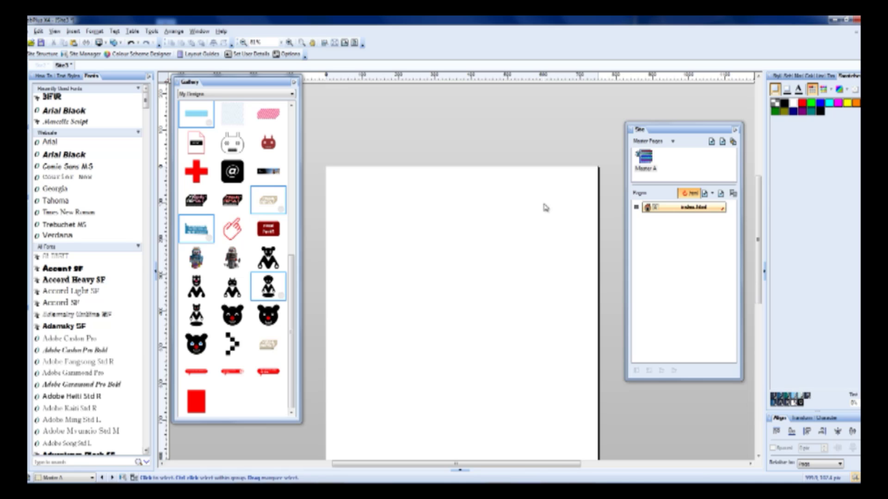
key("ctrl+v")
left_click_drag(468, 259, 473, 121)
scroll(517, 255, "down", 3)
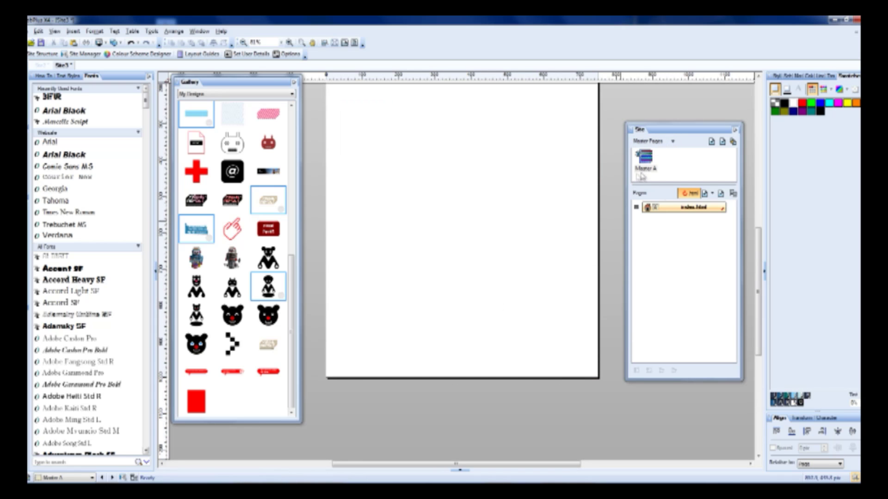
Step: Transfer the black footer bar from index.html to Master A and align it with the page's lower edge
double_click(669, 208)
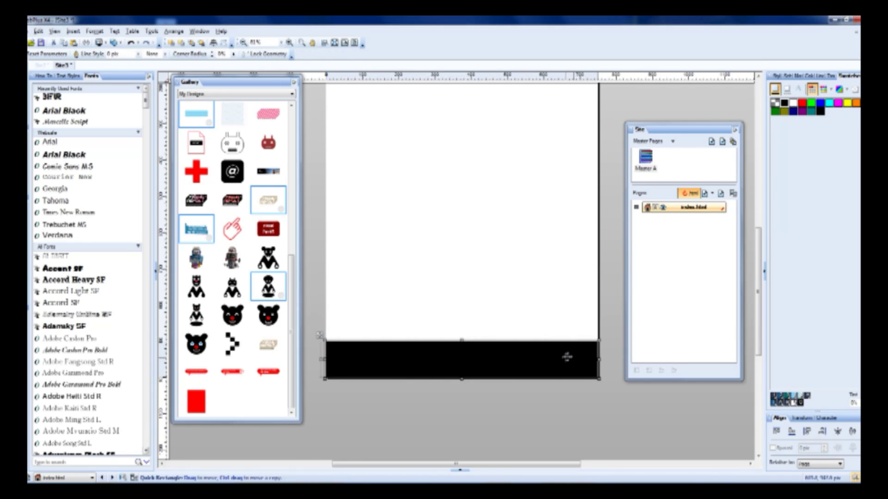
double_click(645, 163)
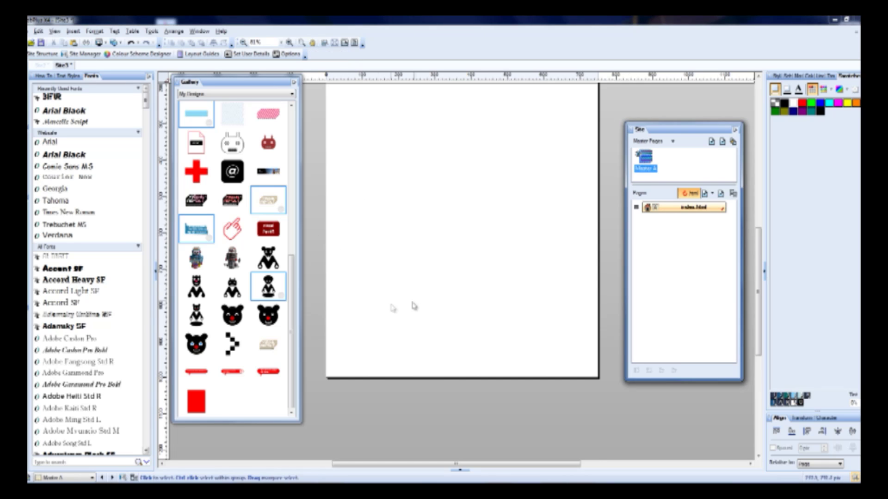
key("ctrl+v")
scroll(416, 298, "down", 1)
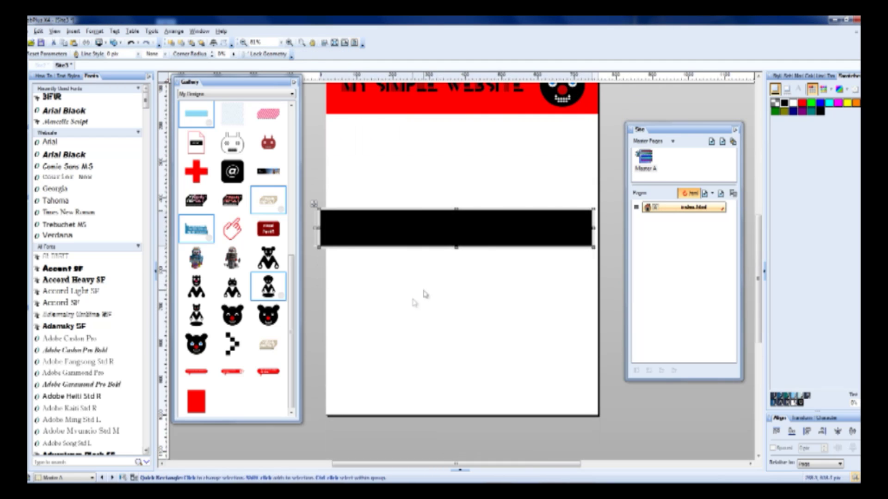
left_click_drag(440, 234, 448, 402)
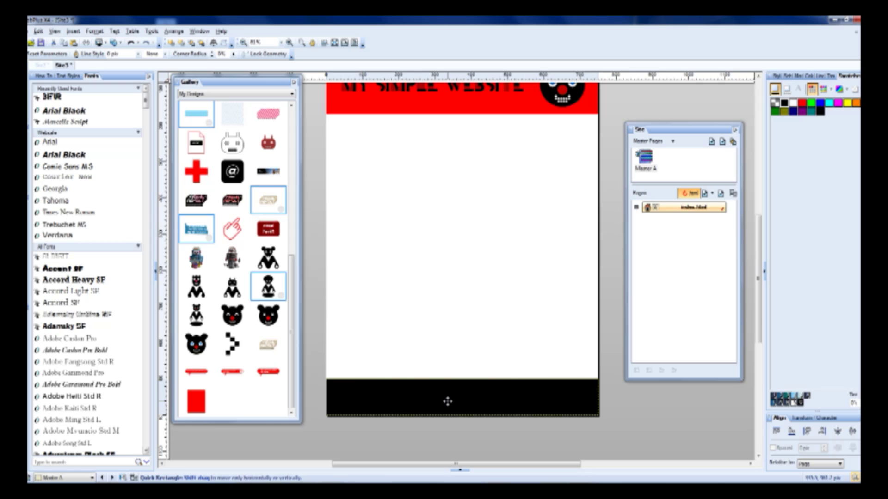
left_click(468, 307)
scroll(458, 309, "up", 2)
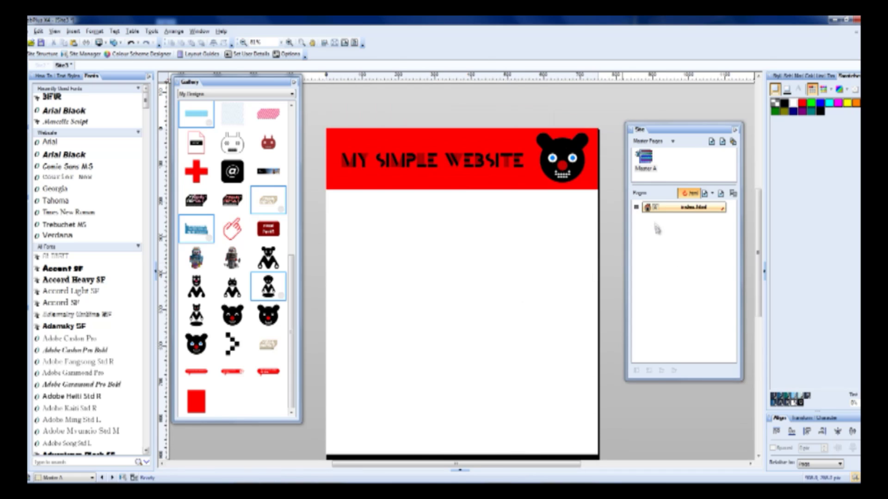
Step: Return to index.html and move the floating site structure window higher beside the page
left_click(666, 214)
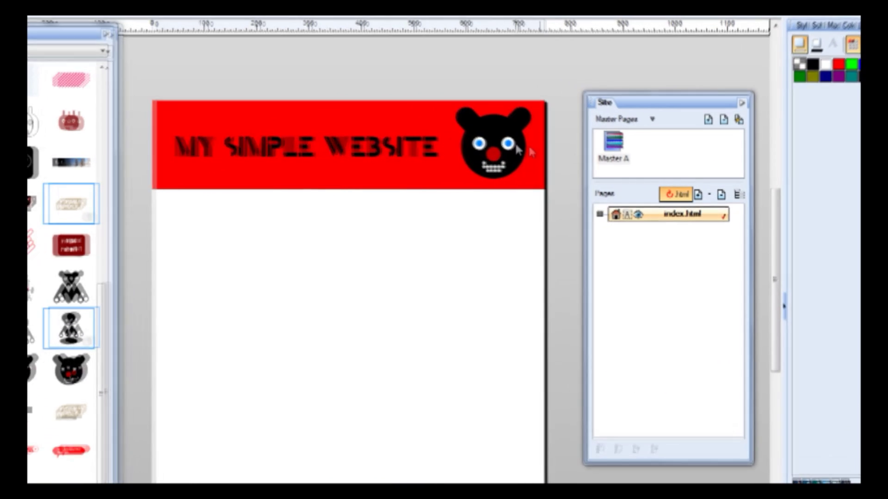
scroll(315, 302, "down", 2)
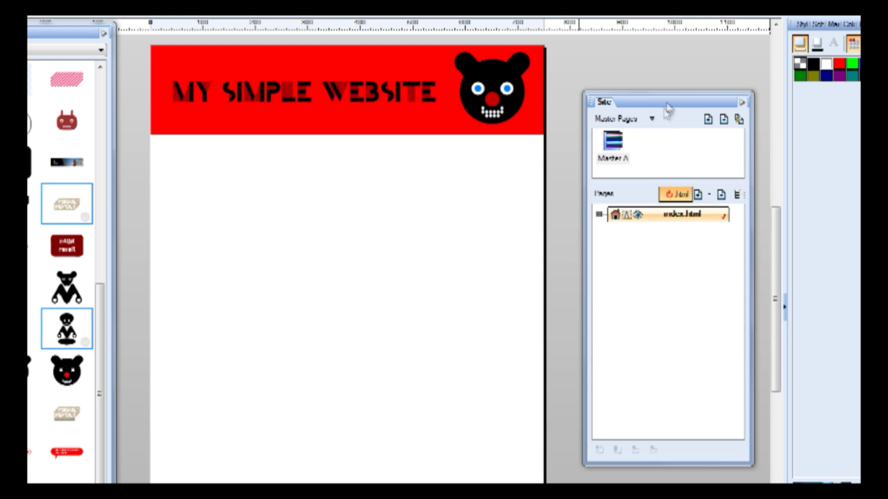
left_click_drag(667, 103, 670, 87)
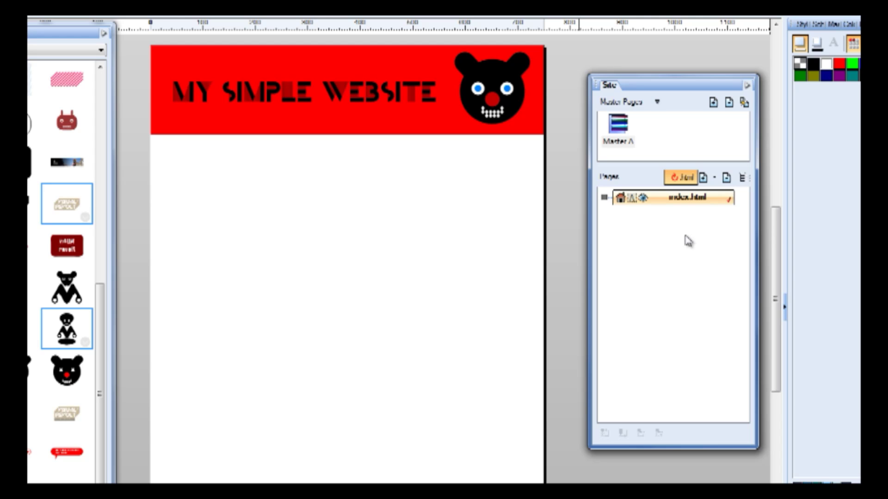
left_click_drag(682, 86, 664, 69)
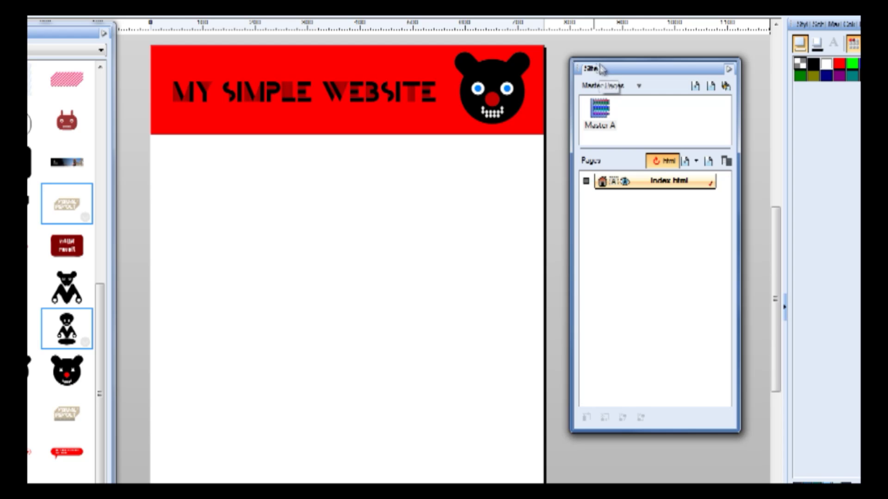
left_click_drag(654, 69, 657, 57)
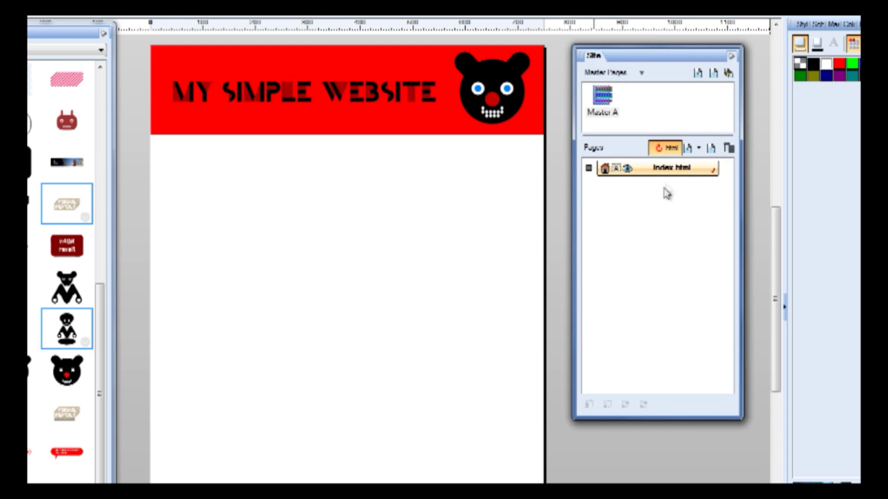
Step: Add a new page named about after index.html
left_click(688, 149)
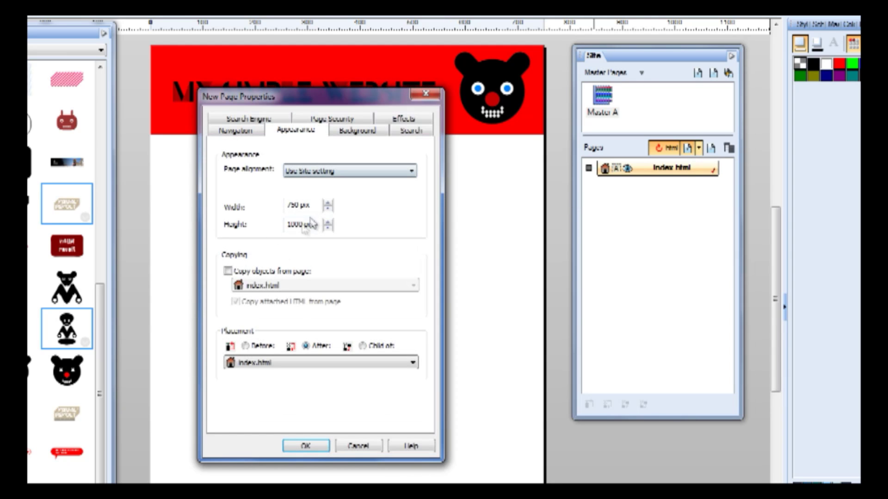
left_click(238, 131)
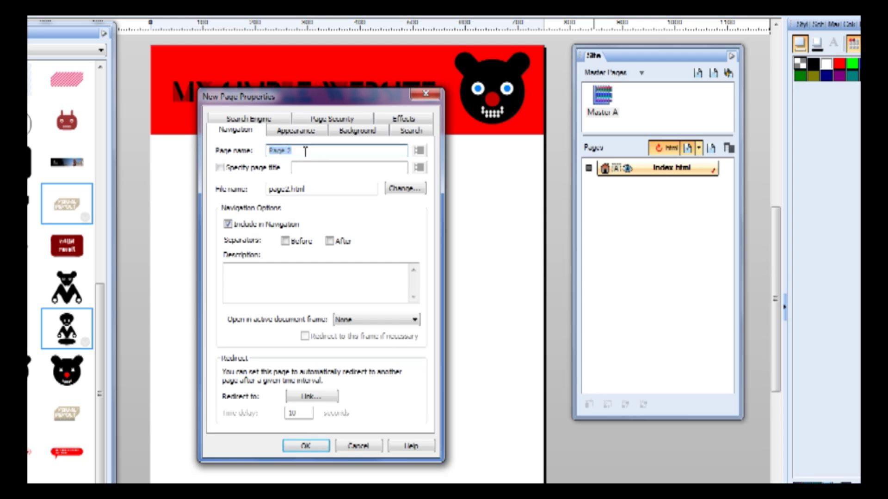
left_click_drag(303, 95, 387, 143)
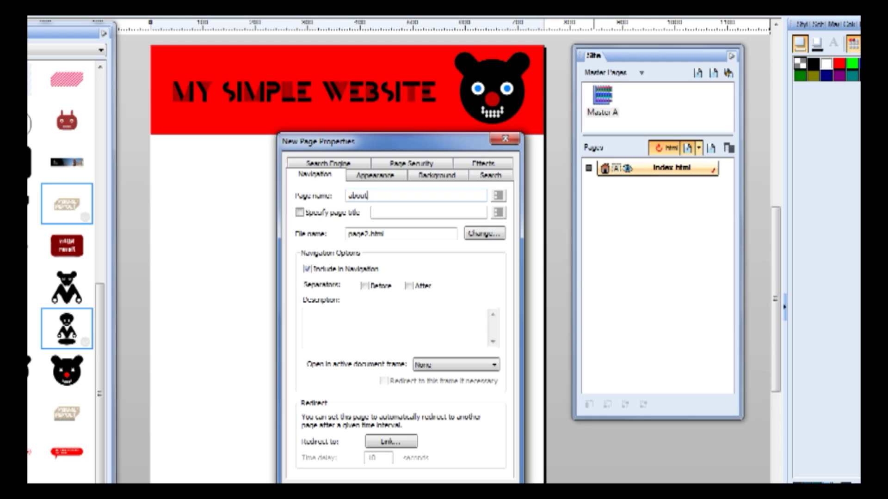
key("Return")
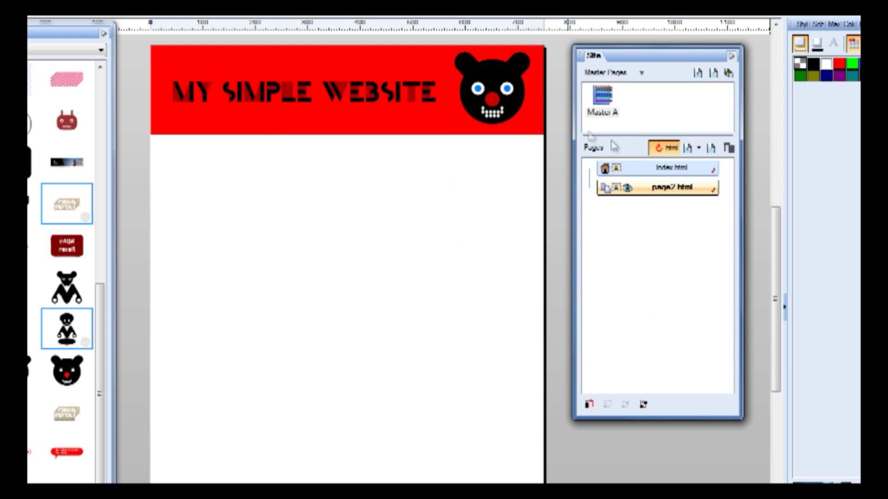
Step: Switch the page list repeatedly between file names and page names, ending with page names shown
left_click(669, 152)
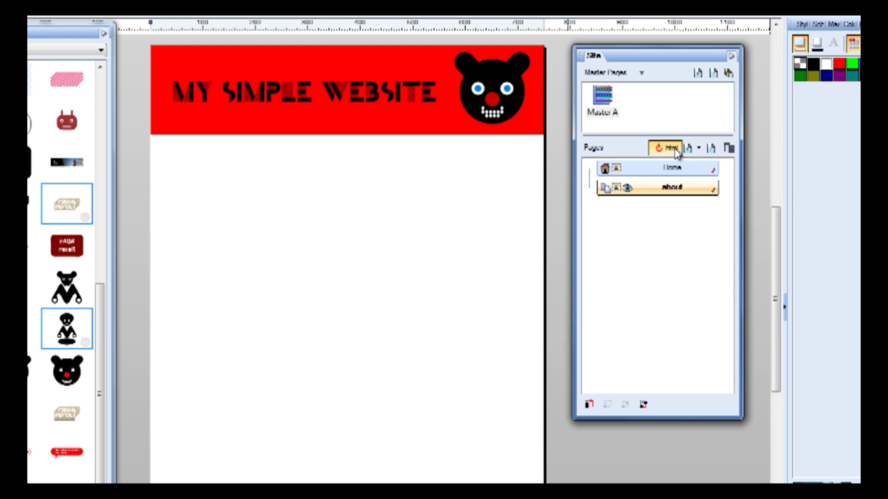
left_click(669, 151)
left_click(669, 151)
left_click(669, 150)
left_click(669, 150)
left_click(669, 151)
left_click(669, 150)
left_click(669, 150)
left_click(669, 150)
left_click(669, 150)
left_click(669, 151)
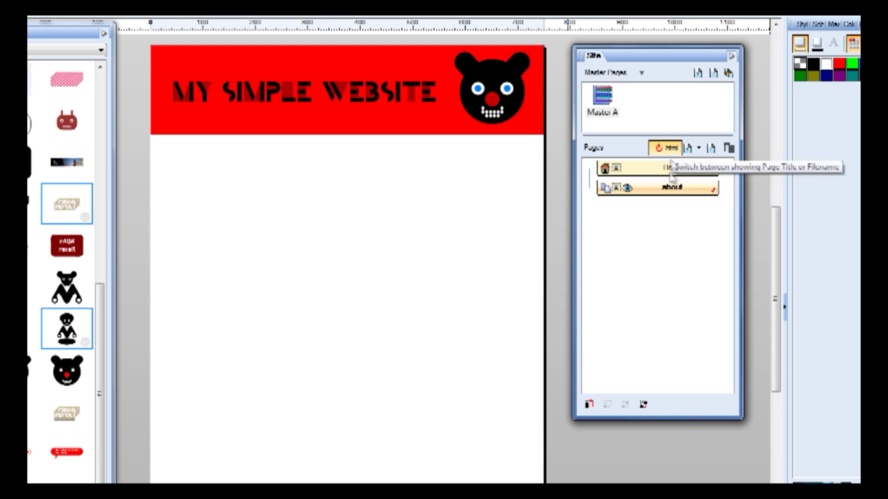
Step: Rename the Home page to lowercase home in its page properties
left_click(673, 169)
right_click(672, 169)
left_click(706, 332)
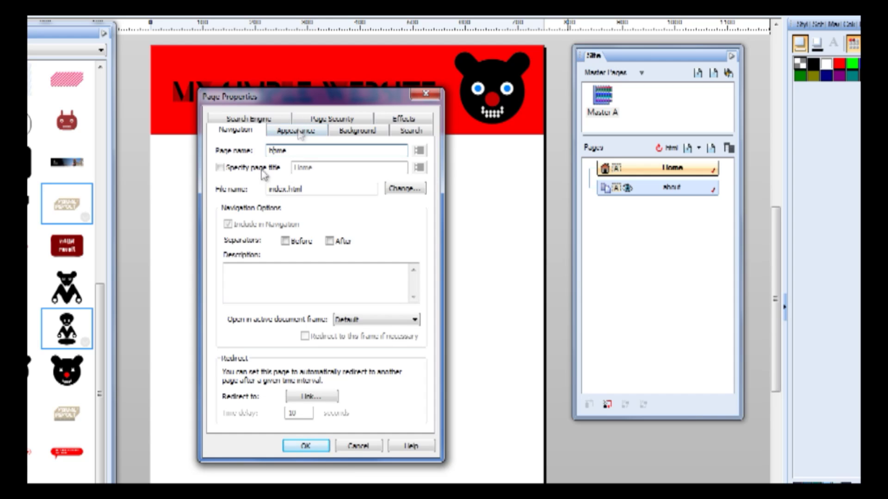
left_click(306, 446)
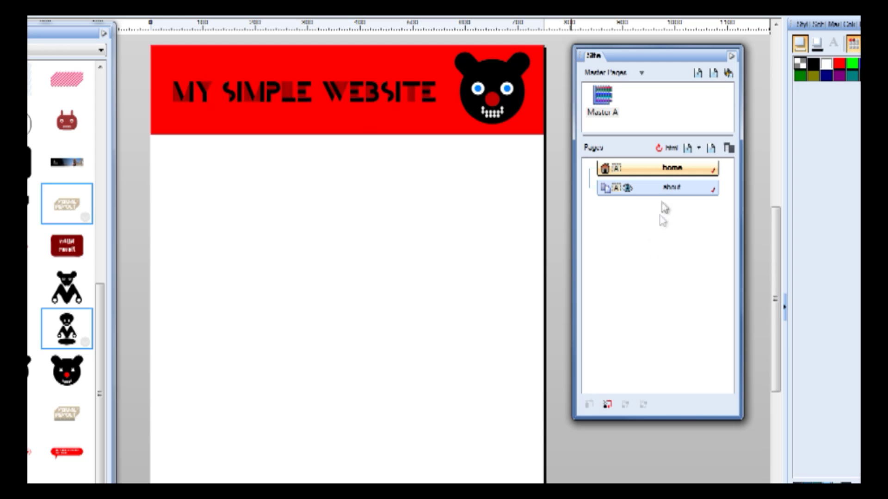
Step: Review the new page's background, search engine, security and effects settings, and add it after about with the name services
left_click(670, 190)
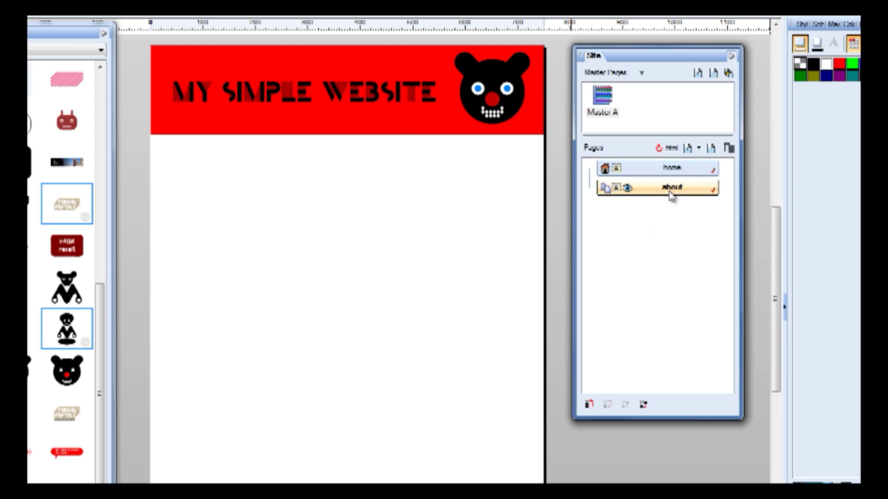
left_click(688, 148)
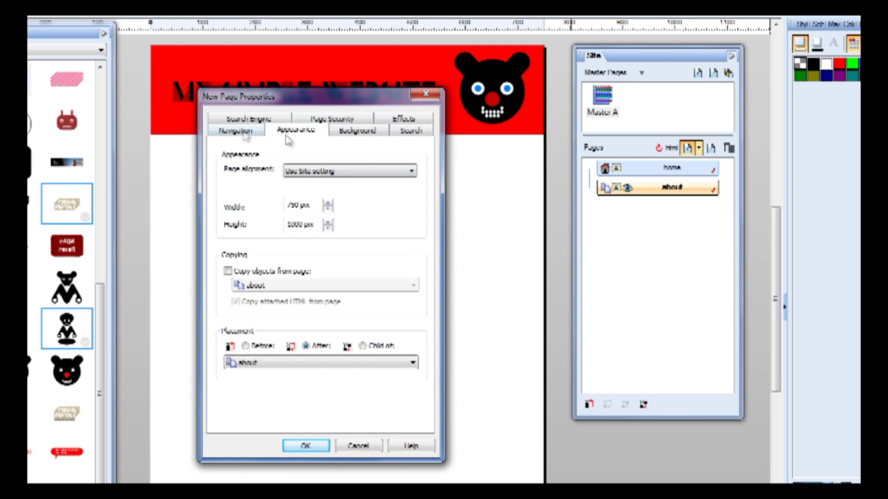
left_click(353, 131)
left_click(239, 118)
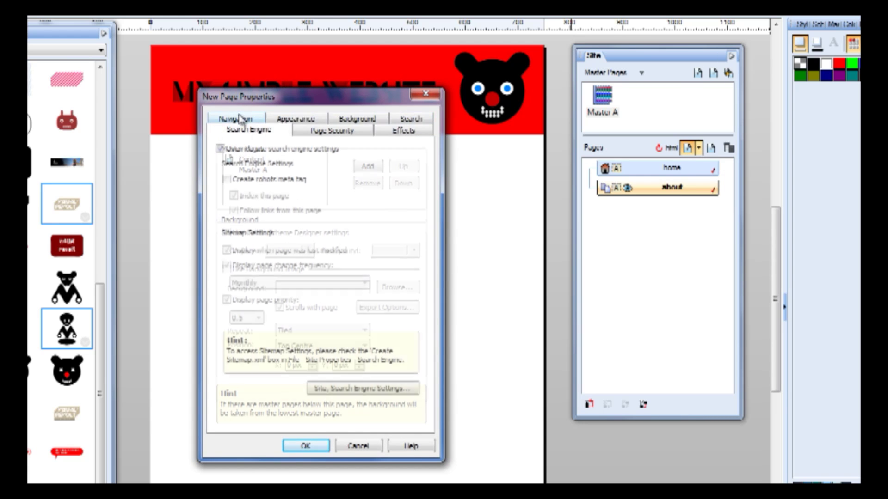
left_click(332, 131)
left_click(400, 120)
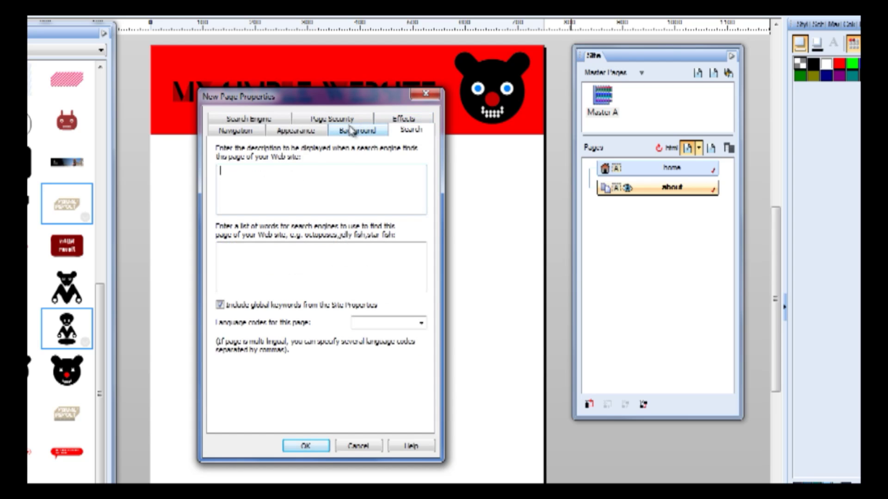
left_click(239, 119)
left_click(318, 134)
left_click(308, 121)
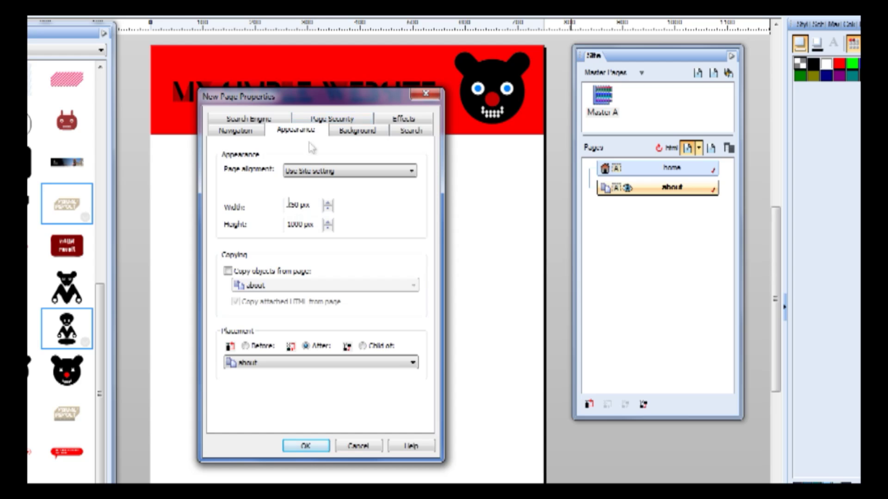
left_click(244, 134)
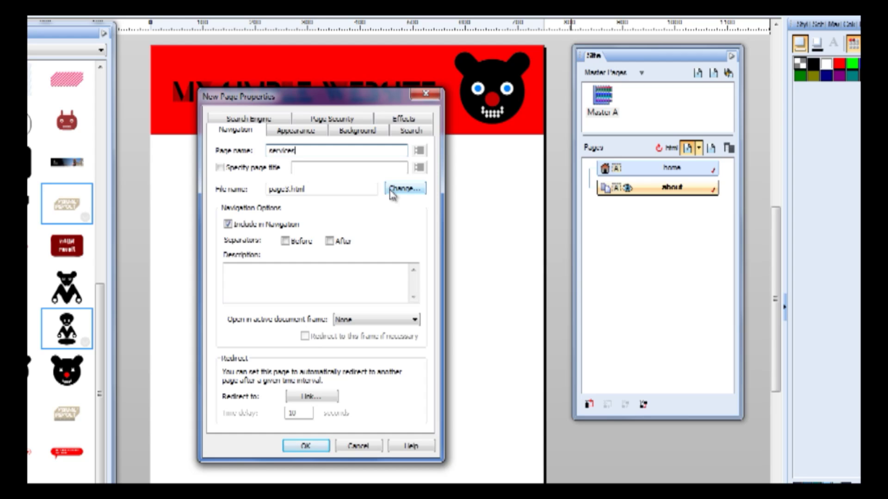
left_click(328, 447)
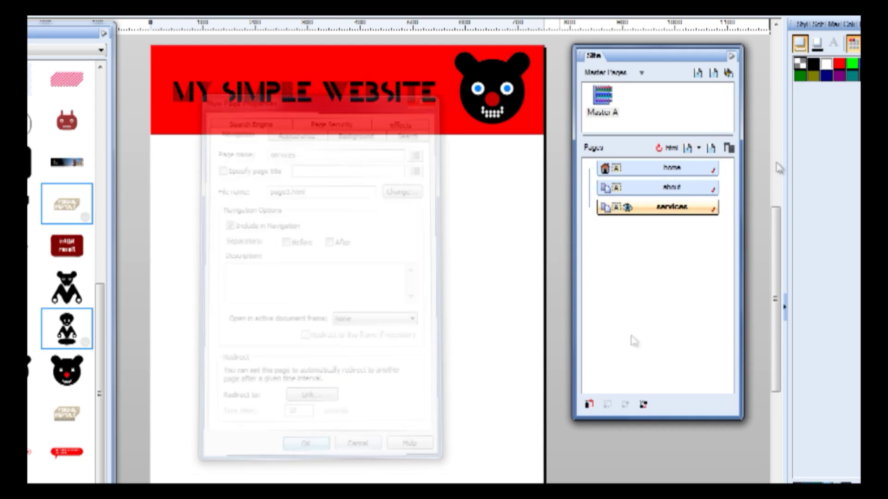
Step: Add a new page named gallery after the services page
left_click(687, 150)
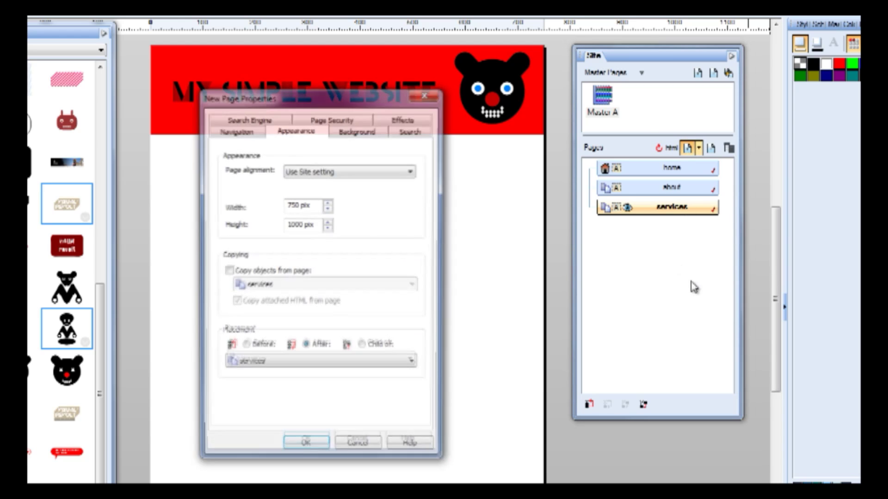
left_click(254, 134)
left_click_drag(307, 153, 189, 160)
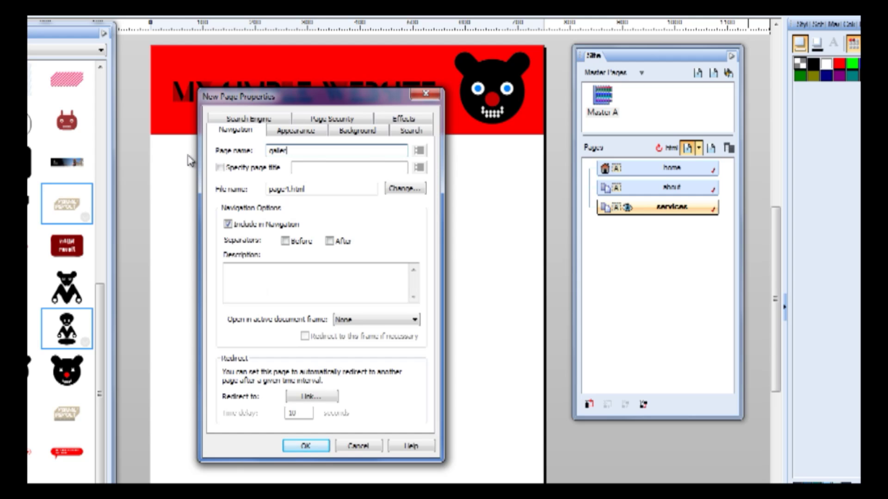
left_click(303, 446)
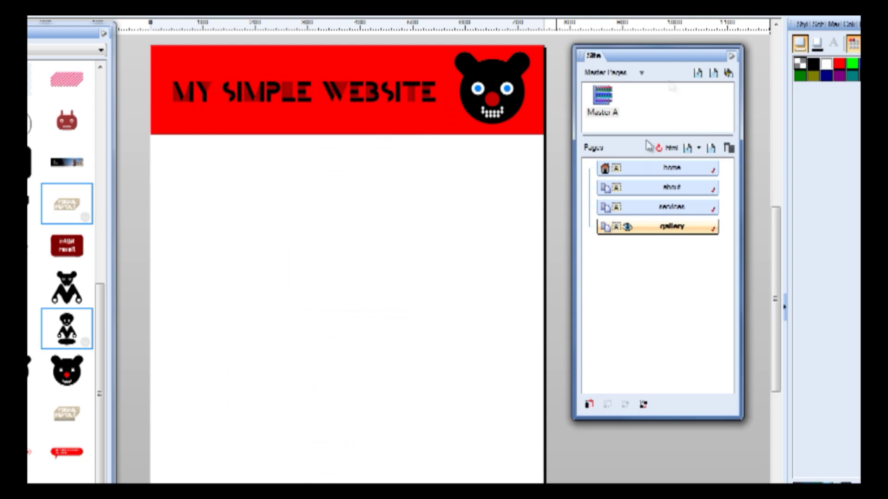
Step: Add a new page named contact after the gallery page
left_click(687, 148)
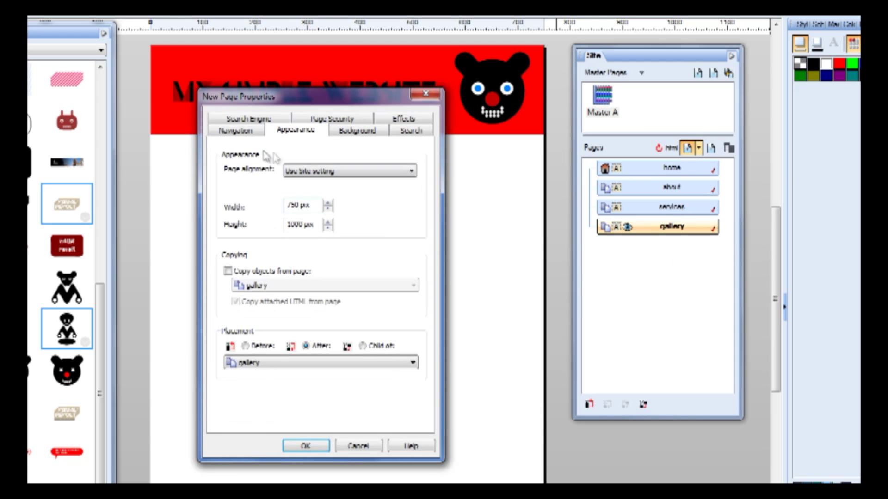
left_click(235, 130)
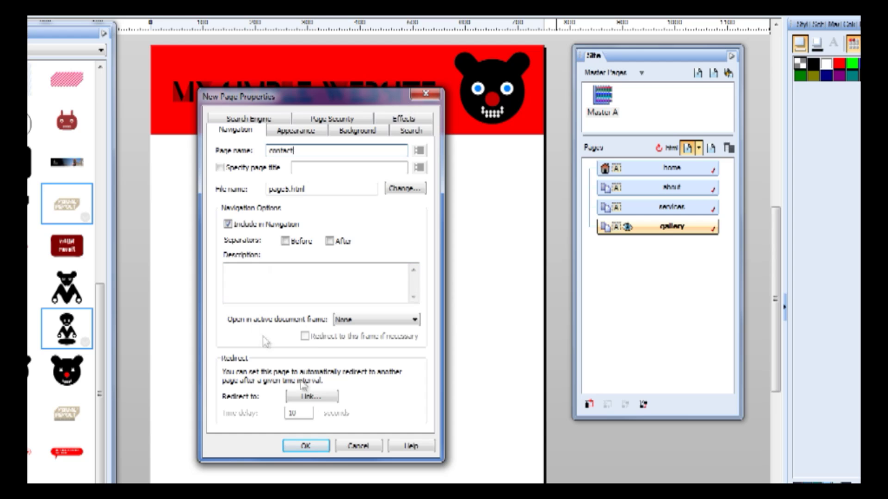
left_click(307, 447)
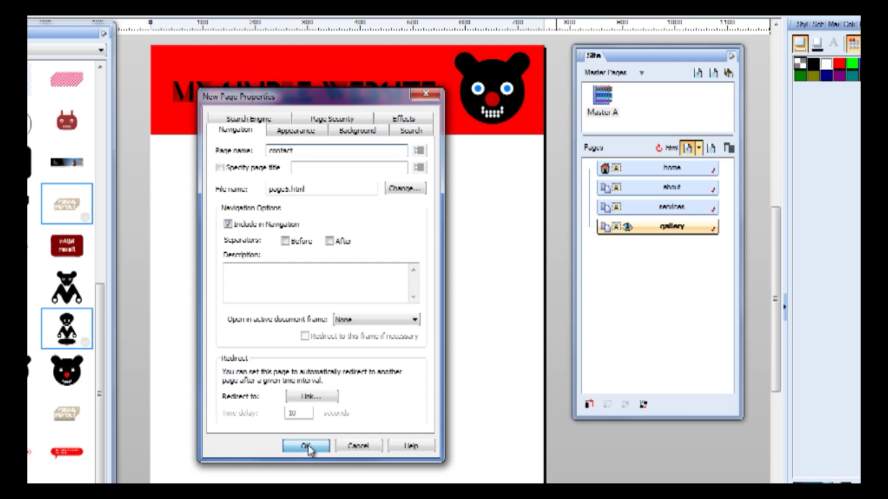
Step: Look through the entries in the site's page list and return to the home page
left_click_drag(666, 64, 683, 83)
left_click(683, 246)
left_click(691, 204)
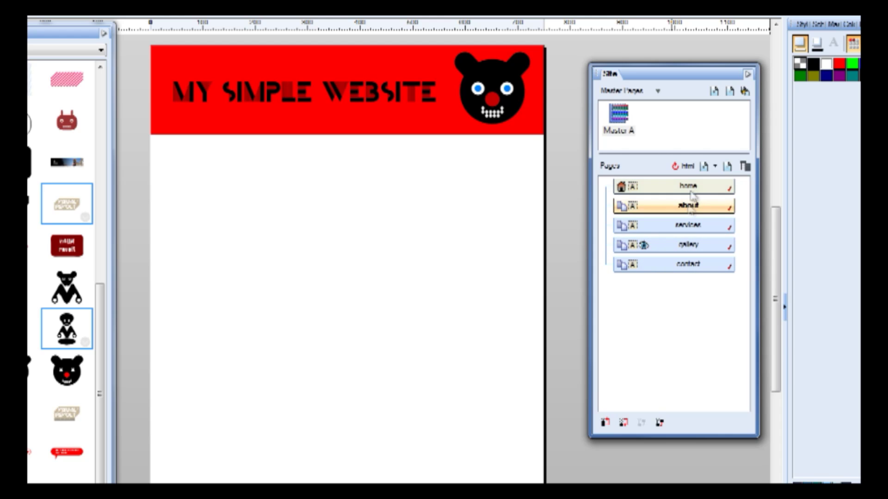
left_click(692, 187)
left_click_drag(691, 204, 691, 235)
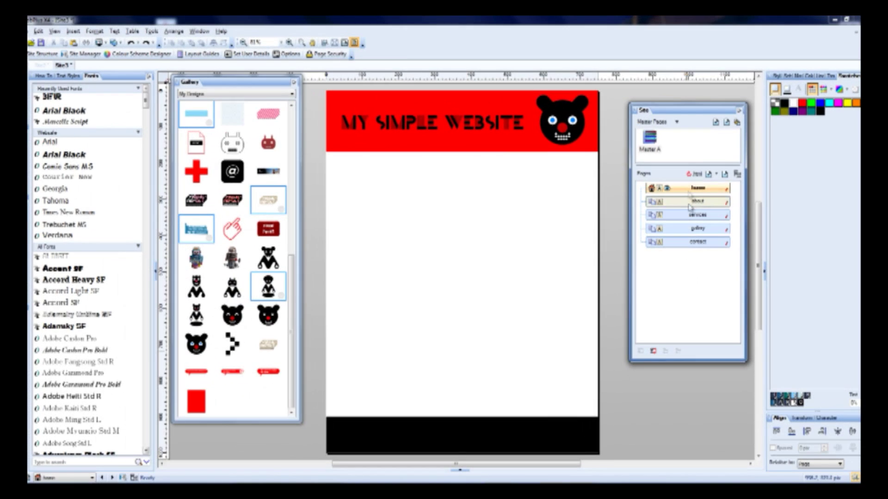
Step: Page through the gallery, services, home and contact pages to check that each shows the master page's header and footer
double_click(692, 215)
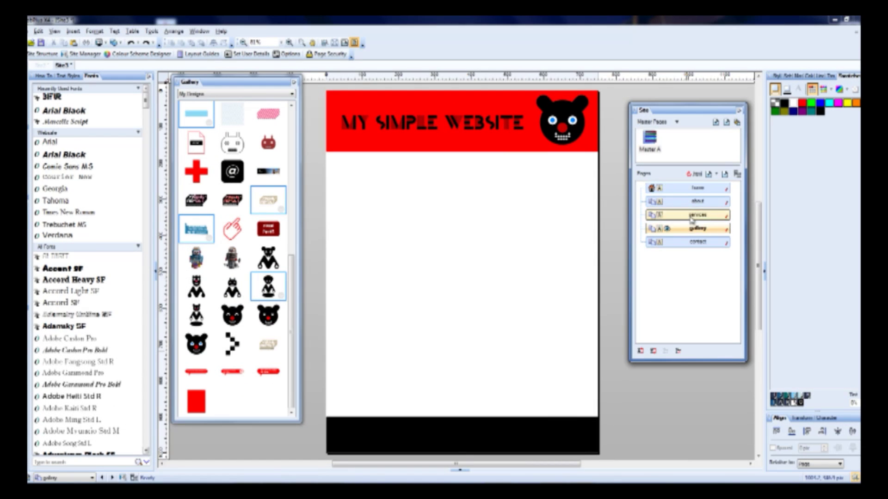
left_click(692, 228)
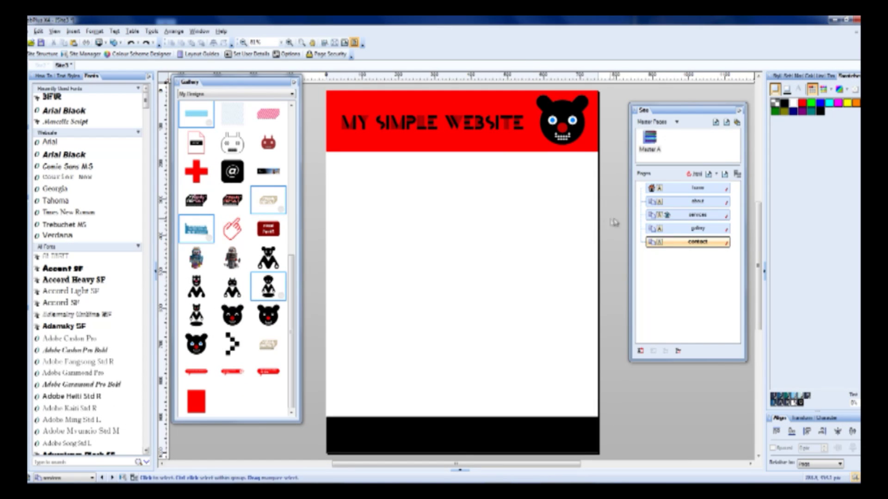
double_click(692, 188)
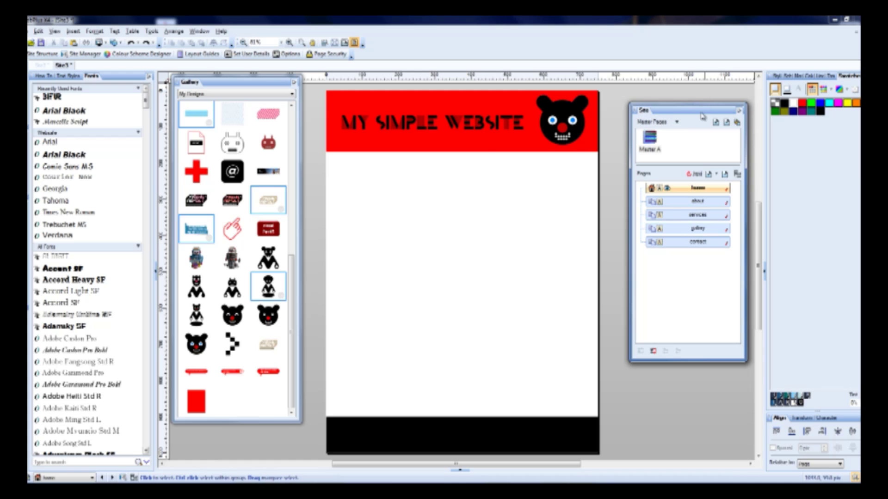
left_click_drag(702, 116, 694, 113)
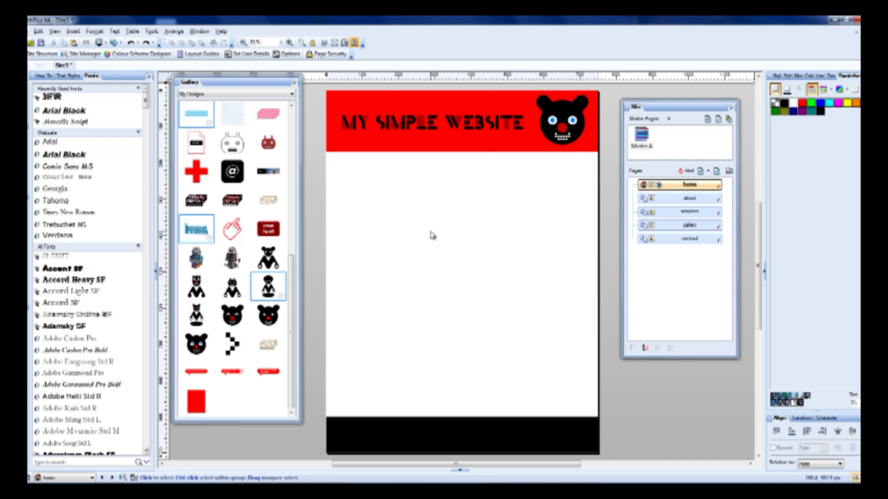
left_click(703, 199)
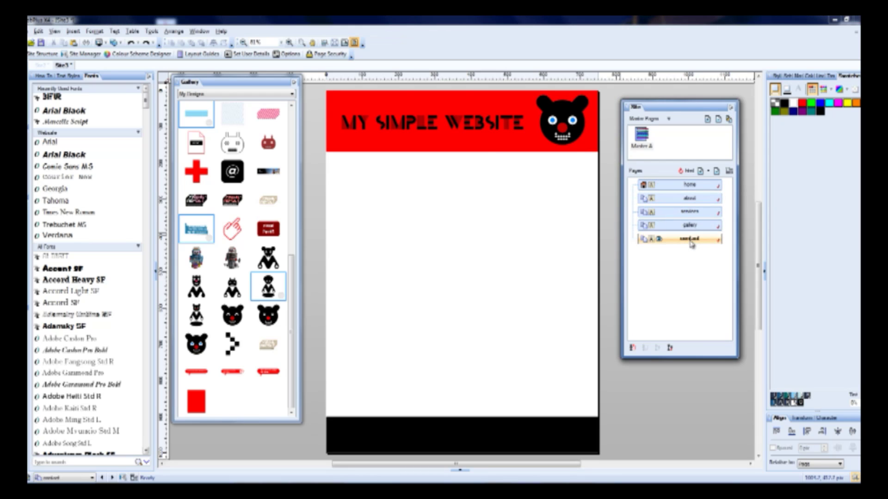
left_click(700, 212)
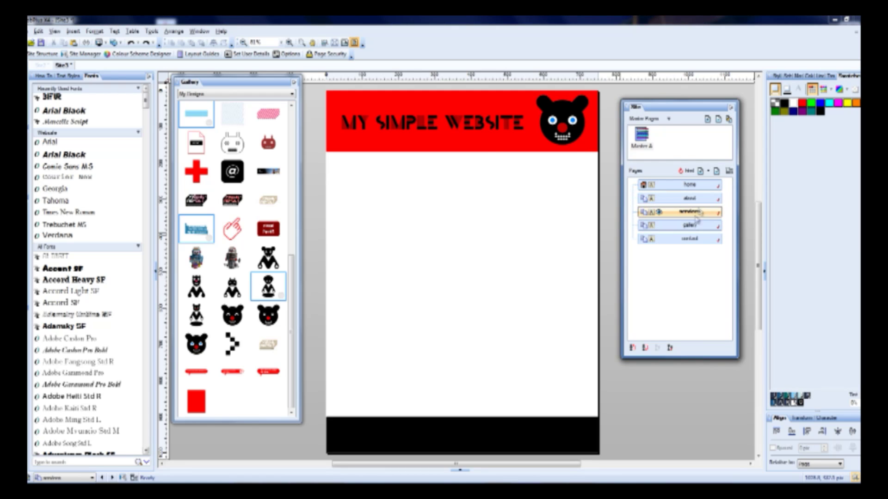
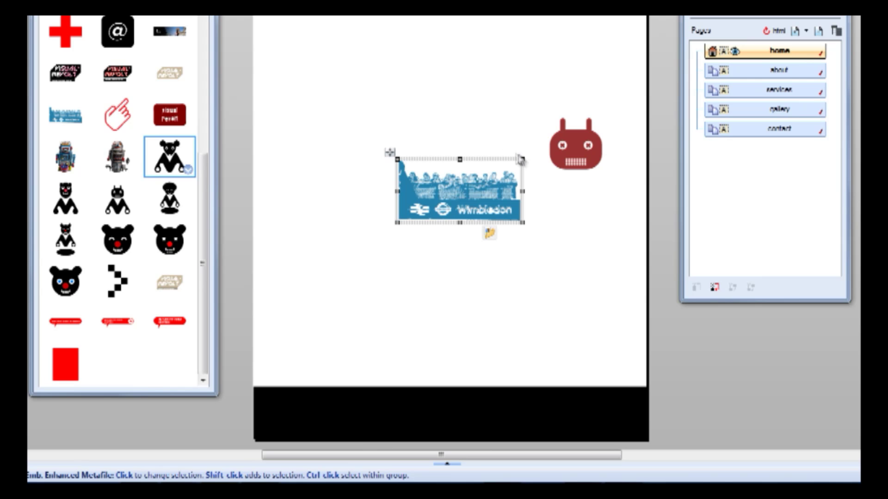
Step: Try moving the Wimbledon picture across the home page and look through the pictures in the My Designs gallery
left_click_drag(451, 190, 369, 194)
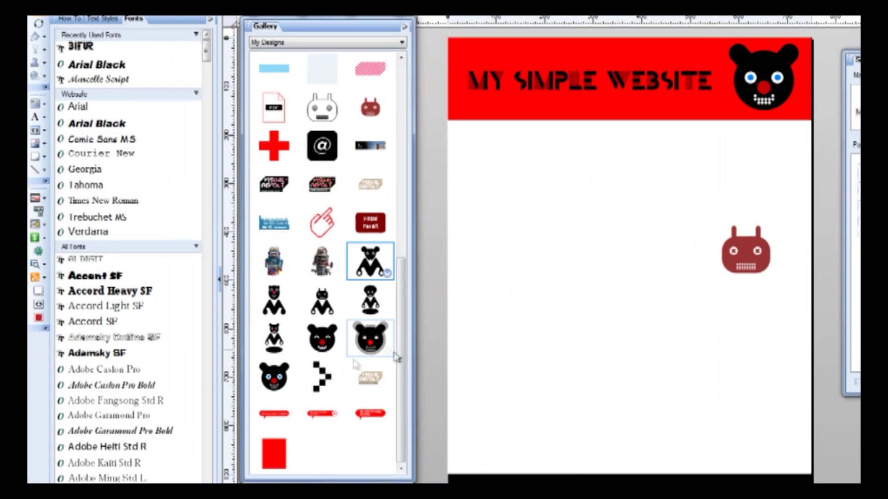
left_click(280, 374)
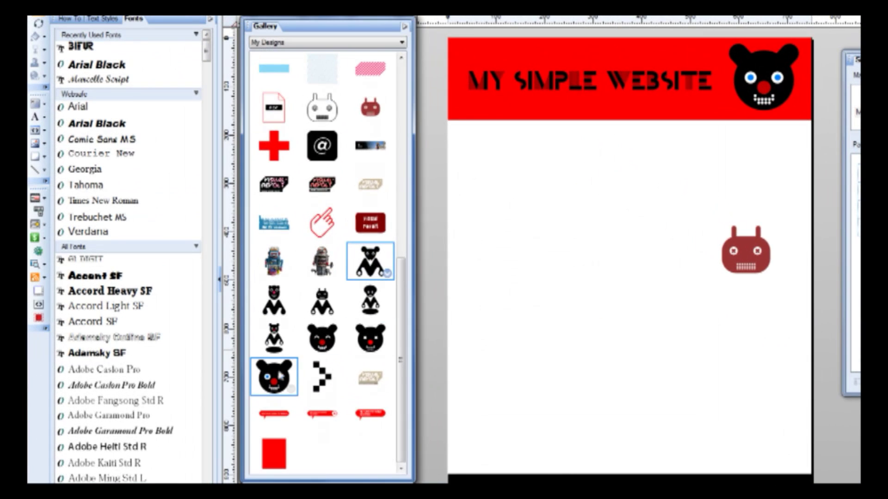
scroll(280, 375, "up", 8)
scroll(483, 216, "down", 3)
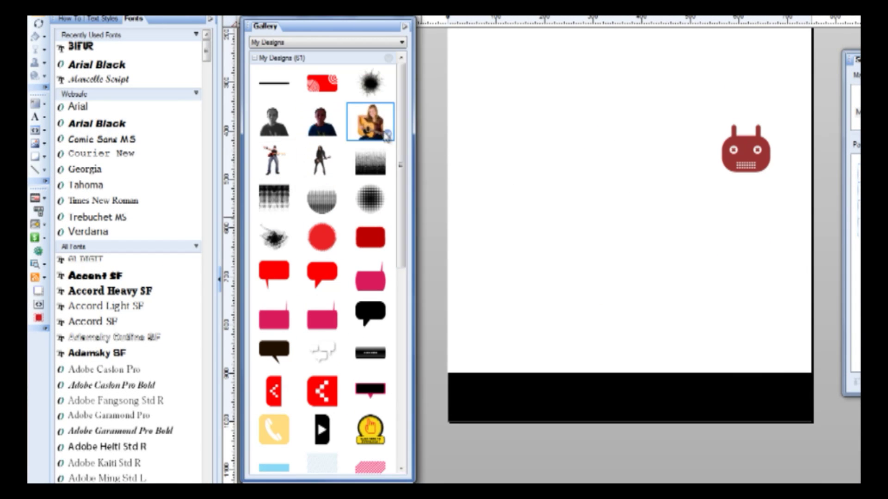
Step: Place the black robot figure from the My Designs gallery on the home page and centre it horizontally
scroll(377, 92, "down", 5)
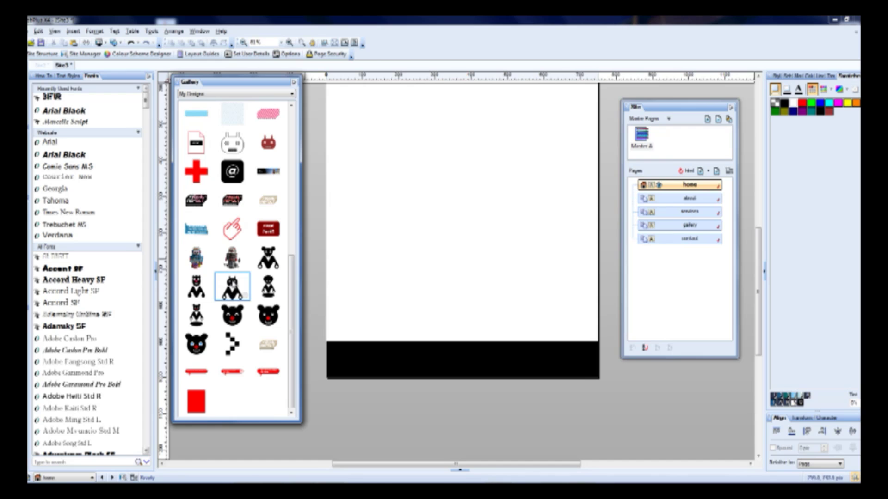
left_click_drag(500, 242, 466, 189)
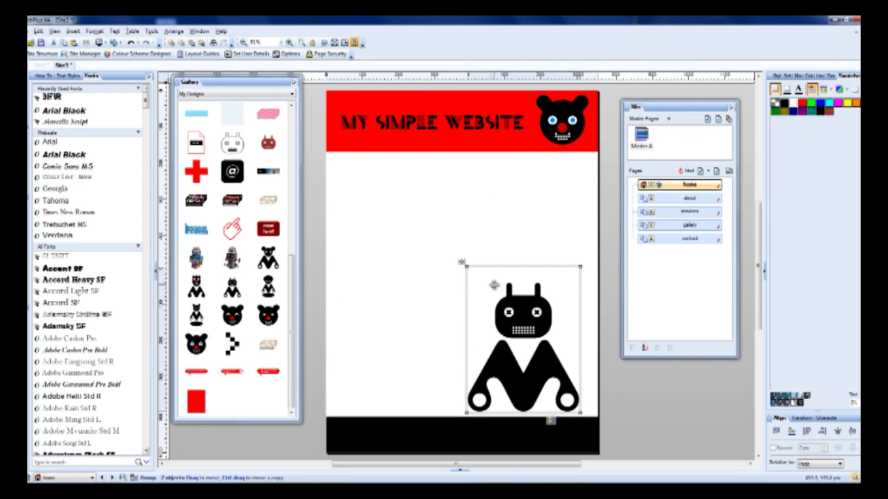
left_click_drag(519, 322, 459, 257)
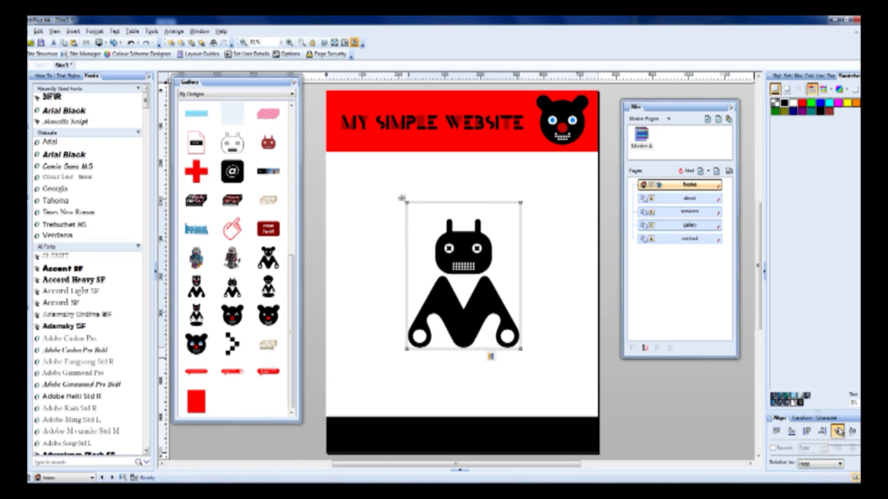
Step: Place the red-nosed bear figure with the oval shadow on the about page and centre it horizontally
left_click(702, 200)
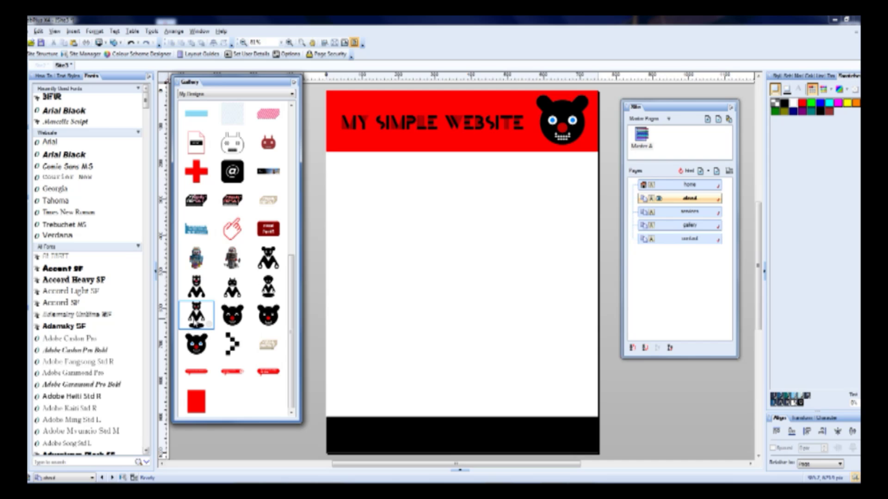
left_click_drag(494, 277, 494, 278)
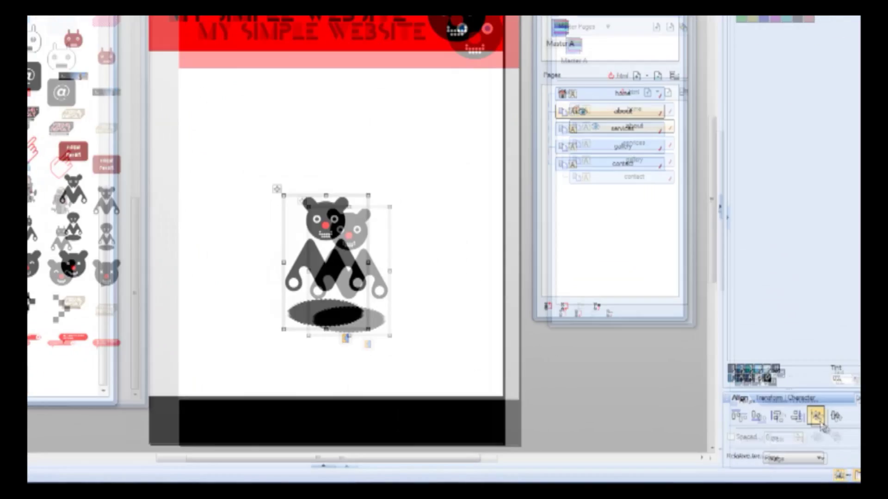
left_click(816, 416)
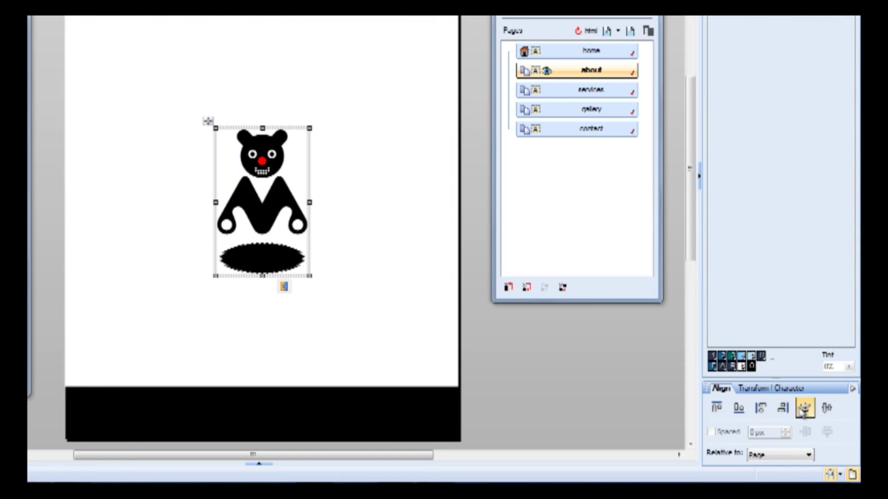
Step: Try the right, centre, top, bottom and left alignments on the bear figure and check what alignment can be relative to
left_click(782, 408)
left_click(805, 408)
left_click(827, 408)
left_click(716, 408)
left_click(739, 408)
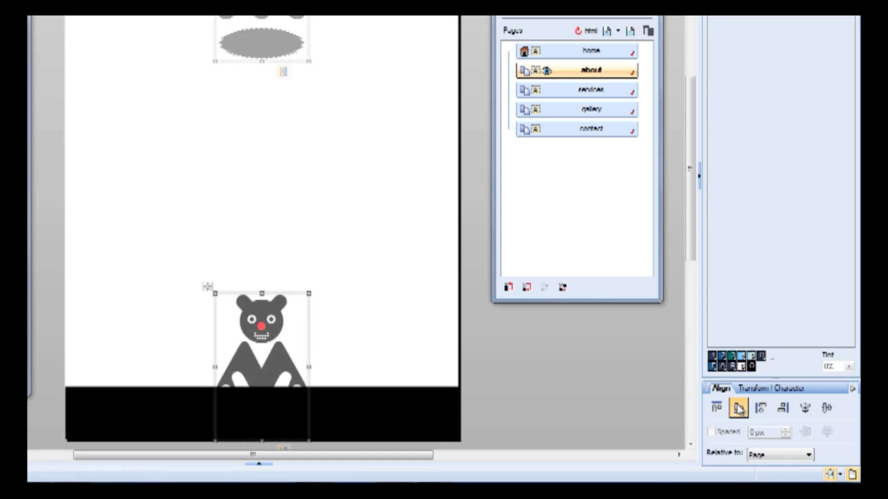
left_click(782, 408)
left_click(805, 408)
left_click(826, 407)
left_click(783, 408)
left_click(760, 407)
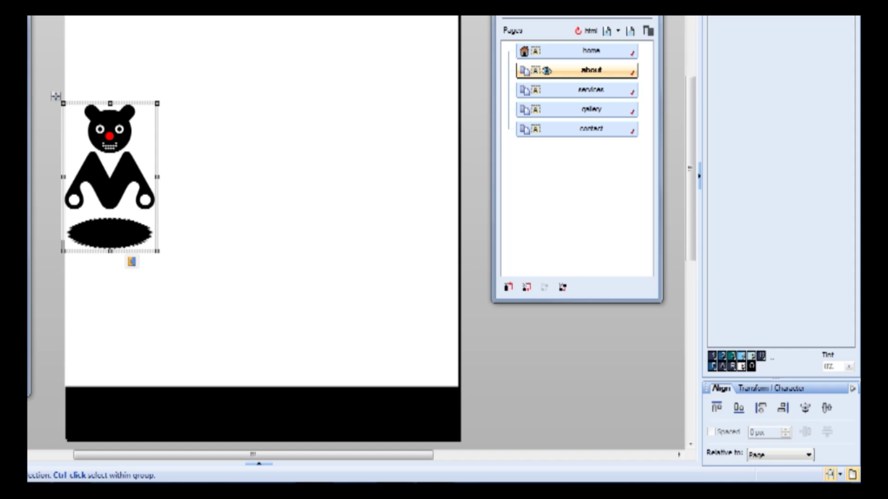
left_click(770, 457)
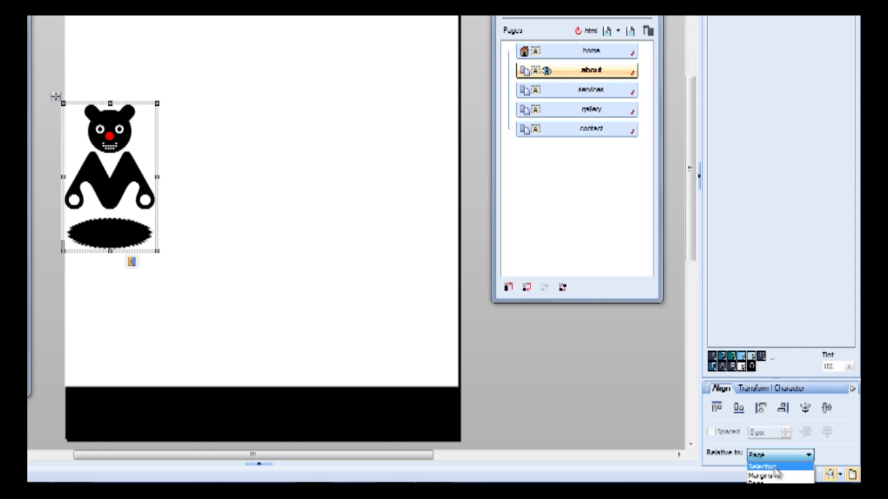
left_click(386, 289)
Step: Move the bear figure back to the middle of the about page, enlarge it and centre it horizontally
left_click(254, 166)
left_click_drag(132, 181, 281, 174)
left_click_drag(312, 99, 354, 42)
left_click_drag(296, 156, 273, 186)
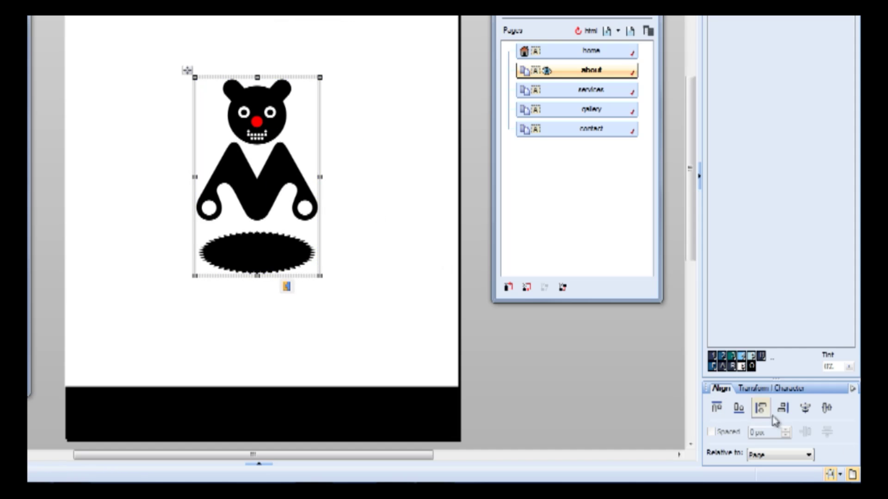
left_click(807, 410)
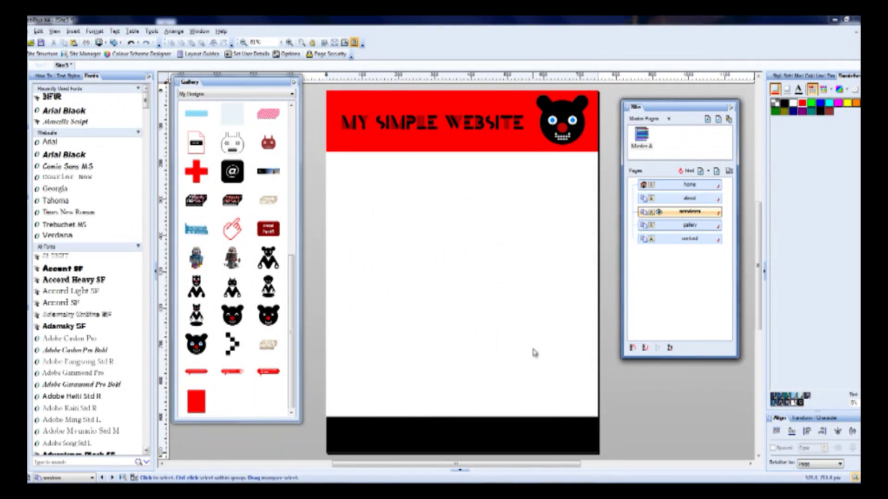
Step: Place the black bear figure with the white nose on the services page and centre it horizontally
left_click(281, 266)
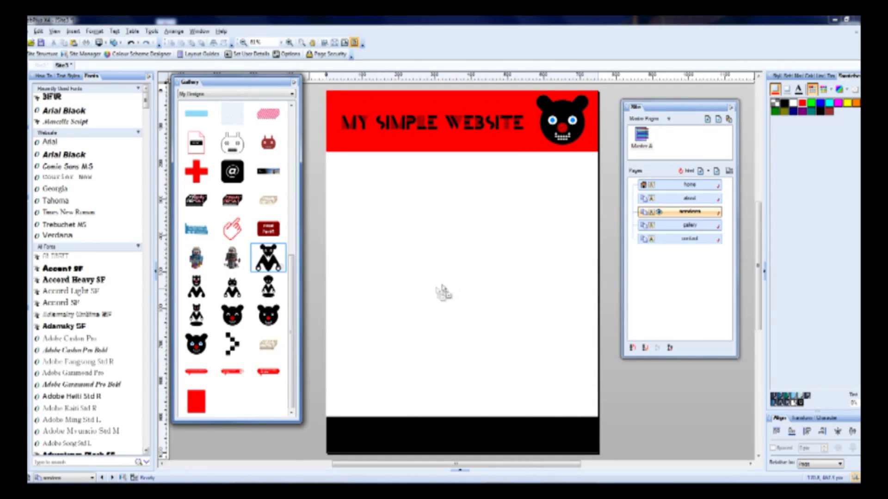
left_click_drag(442, 293, 444, 295)
left_click_drag(508, 333, 447, 281)
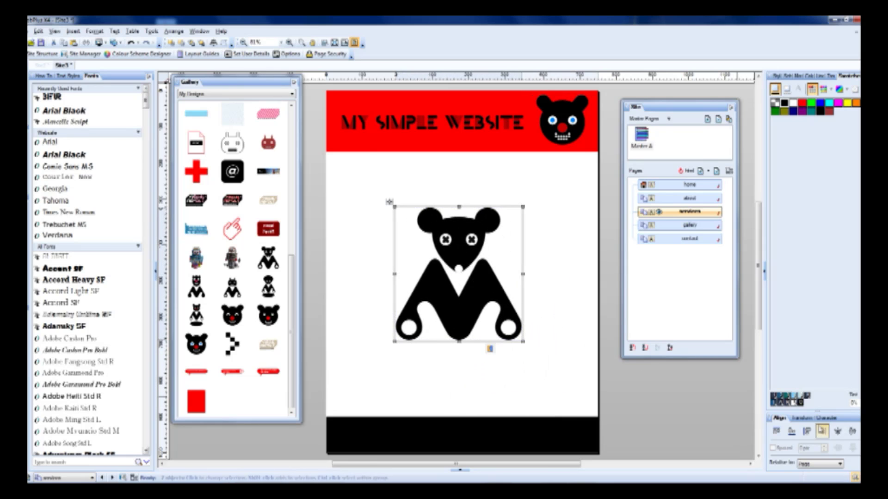
left_click(572, 288)
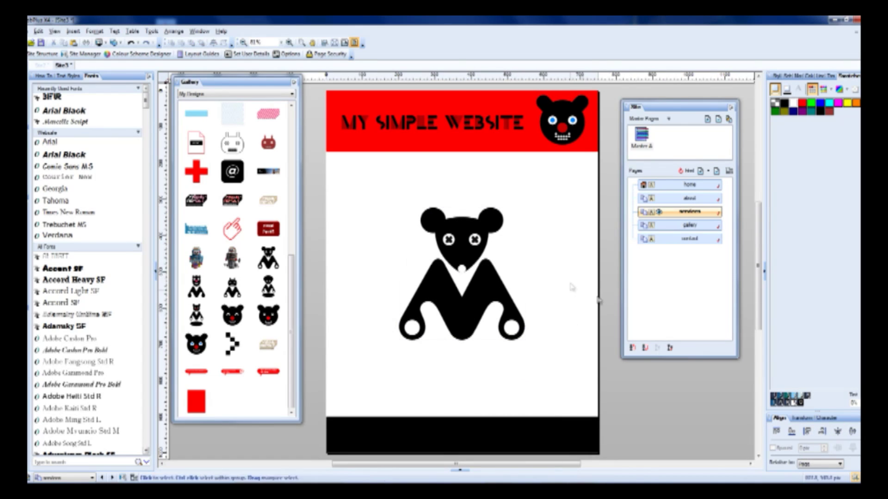
Step: Place the bushy-haired figure with the oval shadow on the gallery page and centre it horizontally
double_click(689, 225)
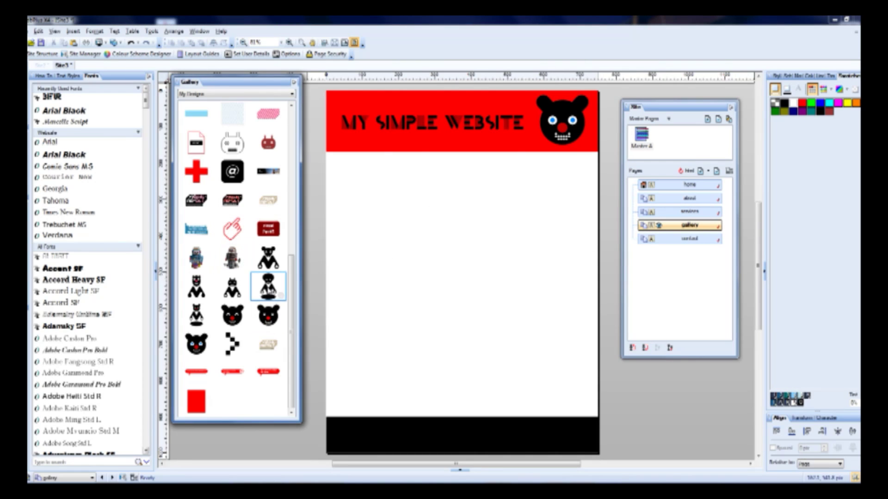
left_click_drag(494, 289, 465, 300)
left_click(838, 432)
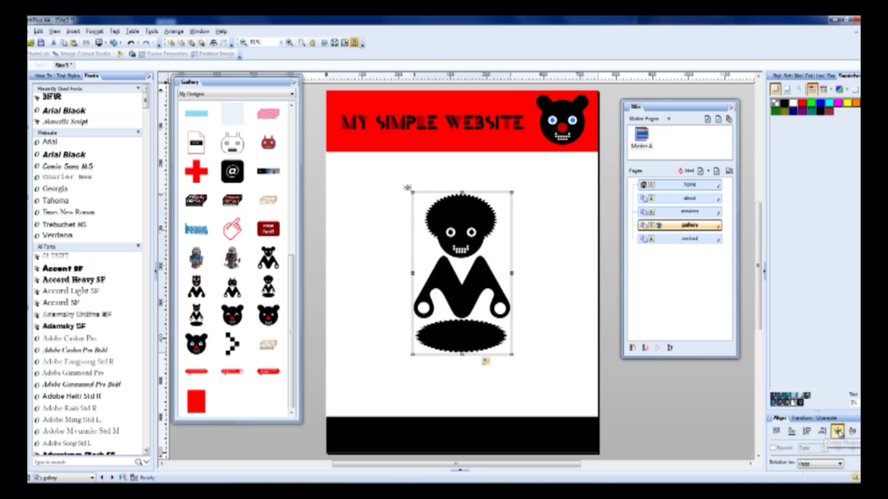
Step: Place the spiky-headed figure with the red nose in the middle of the contact page
double_click(685, 238)
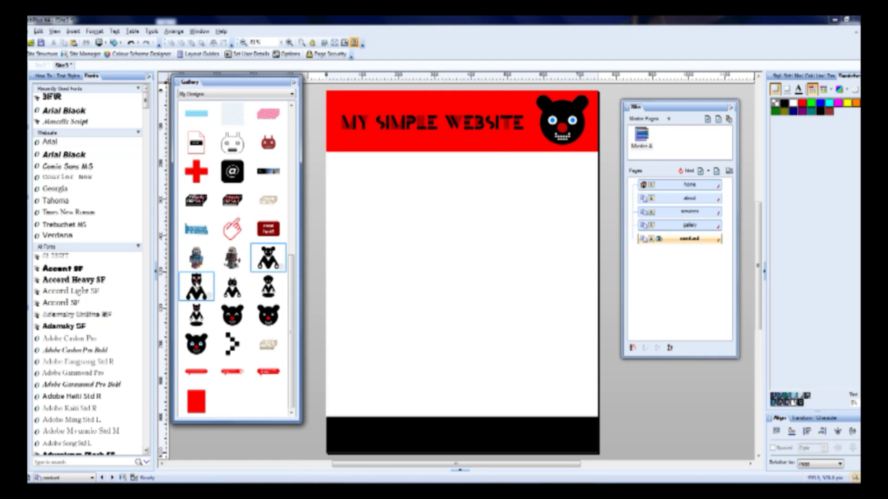
left_click_drag(446, 298, 465, 269)
left_click_drag(513, 313, 509, 275)
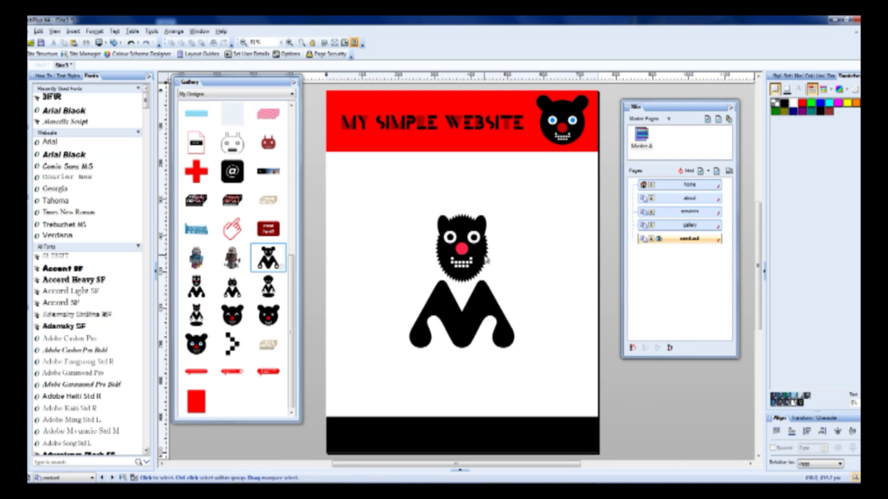
left_click(486, 260)
left_click(450, 196)
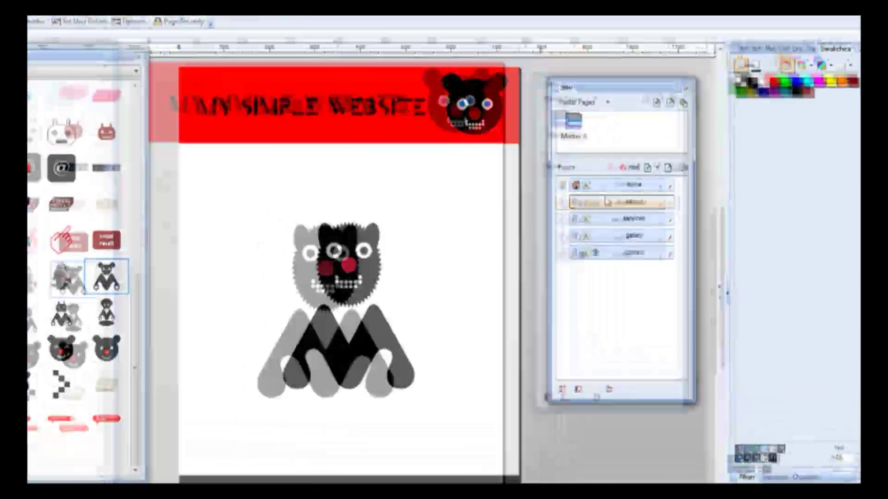
Step: Review the finished home and about pages, and look at the new page properties without adding a page
left_click(670, 198)
double_click(567, 188)
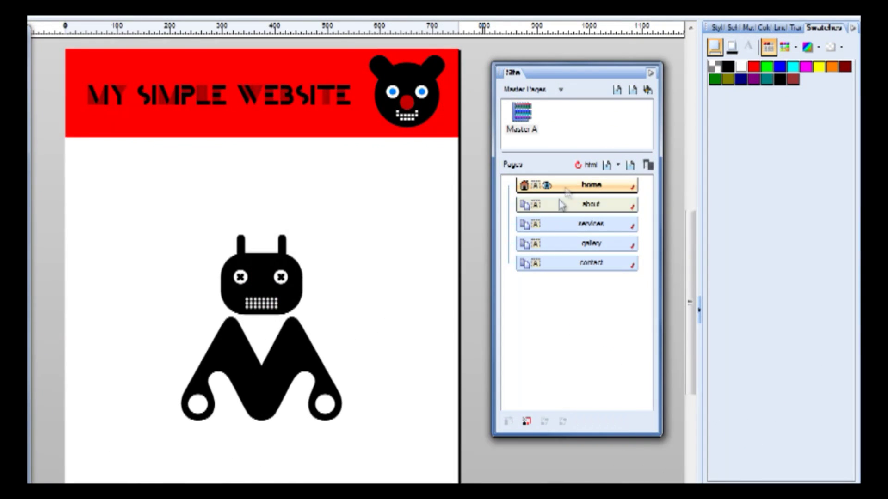
double_click(606, 209)
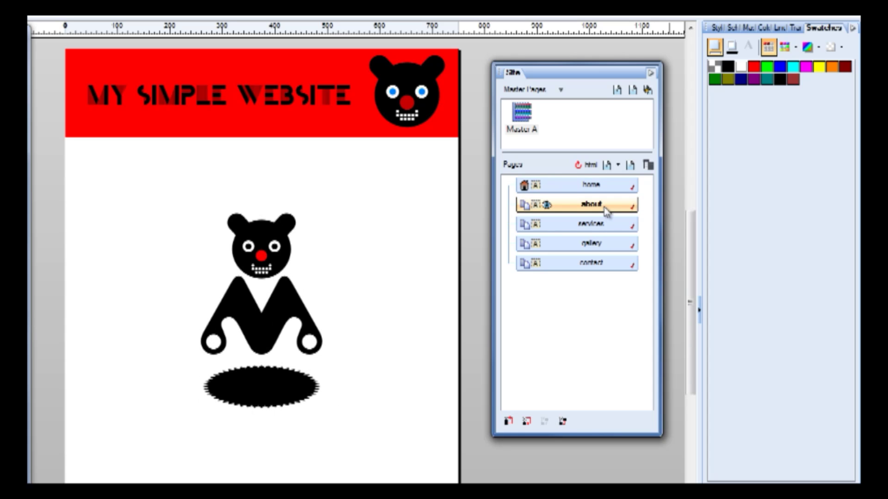
left_click(612, 170)
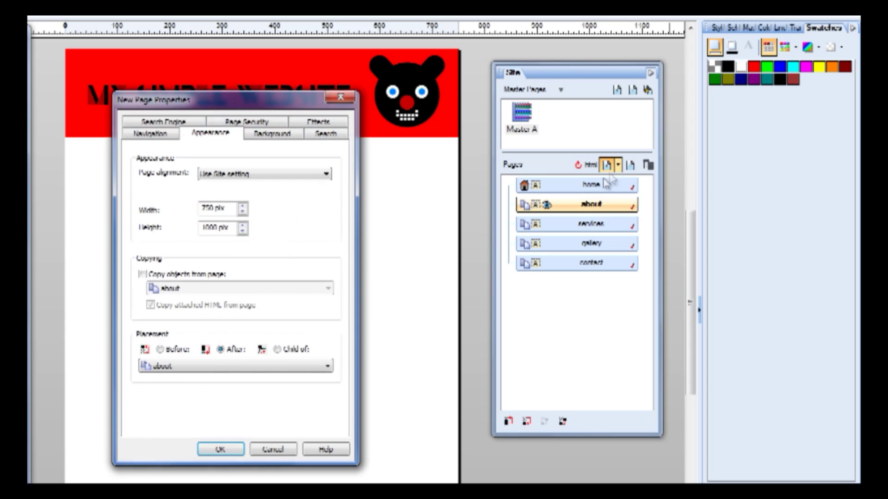
left_click(340, 96)
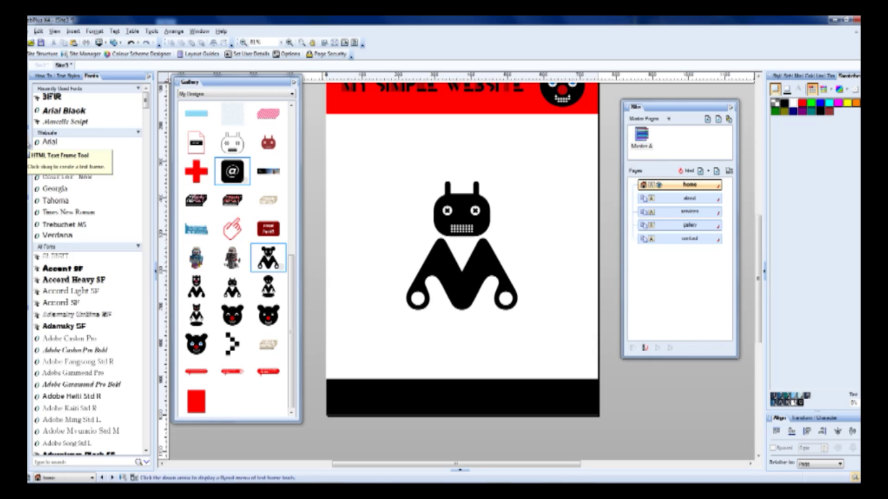
Step: Draw an HTML text frame on the home page between the robot figure and the footer, spanning most of the page width
left_click(28, 153)
scroll(378, 256, "down", 2)
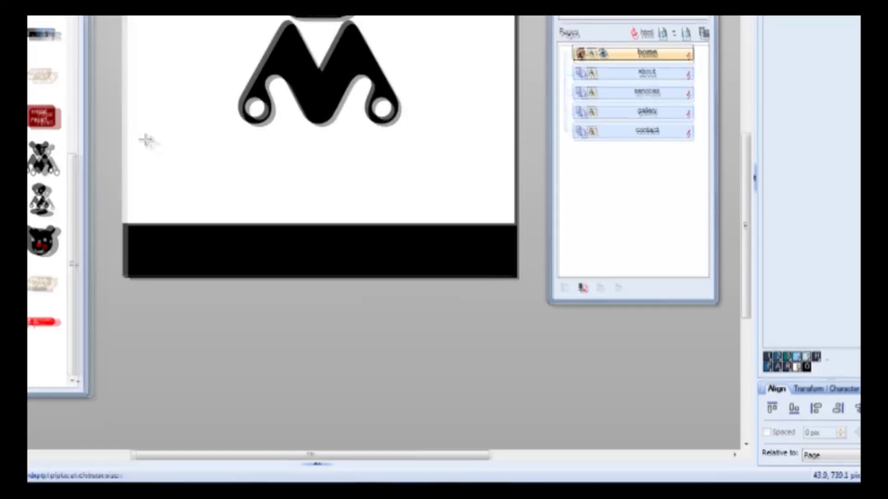
left_click_drag(343, 247, 558, 292)
left_click_drag(455, 207, 494, 210)
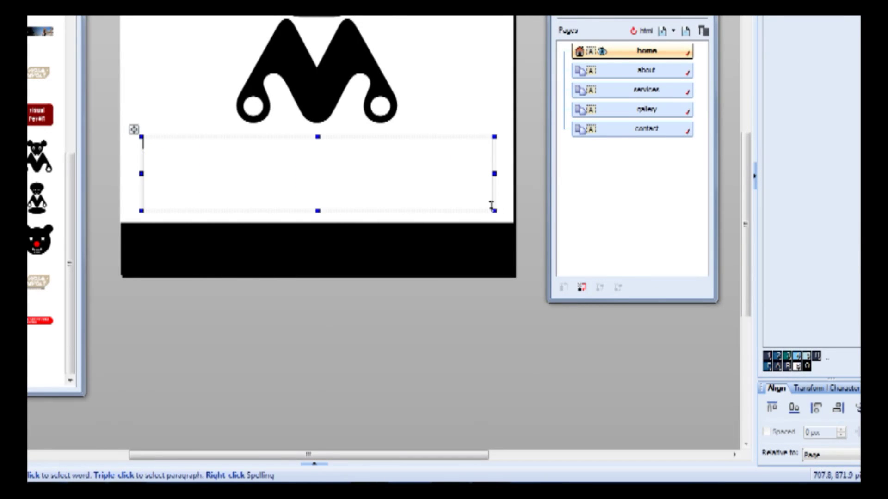
Step: Nudge the HTML text frame on the home page slightly and fill it with about three lines of random placeholder text
mouse_move(137, 128)
left_mouse_down()
mouse_move(134, 143)
mouse_move(135, 129)
left_mouse_up()
left_click(161, 144)
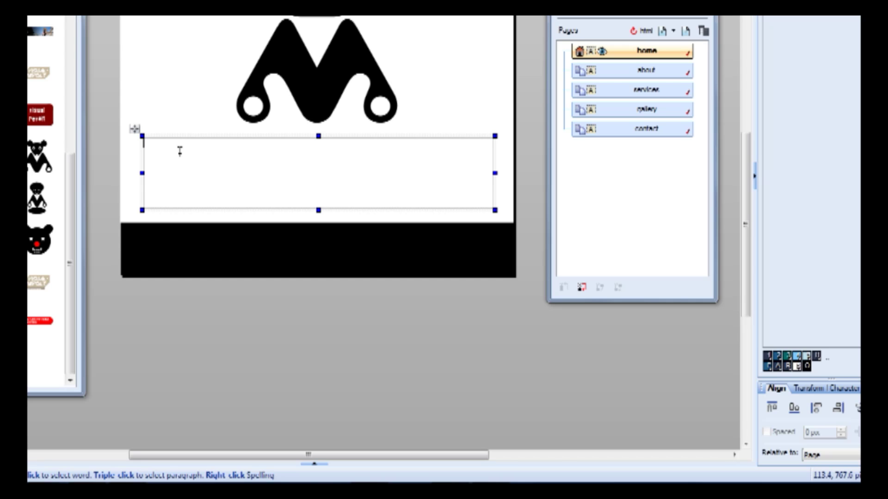
type("dd;kgs;kgn")
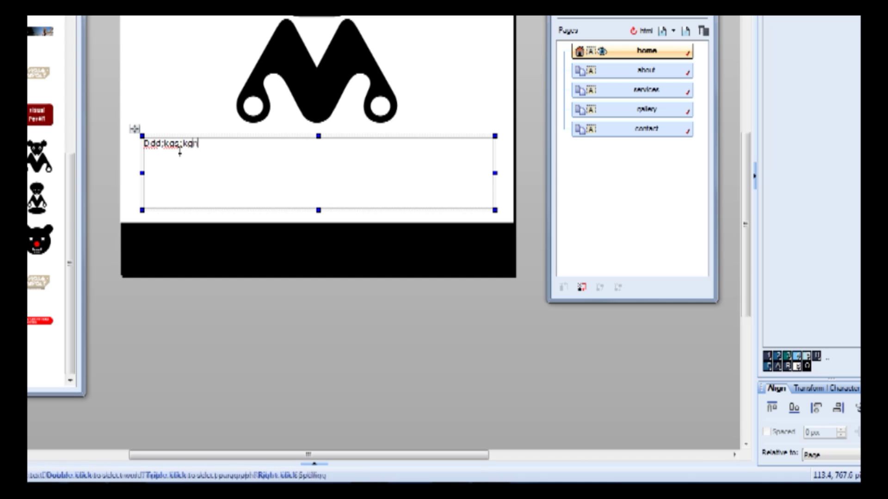
type("skgkdstgdkgmhntdsmgbd;zfmbd")
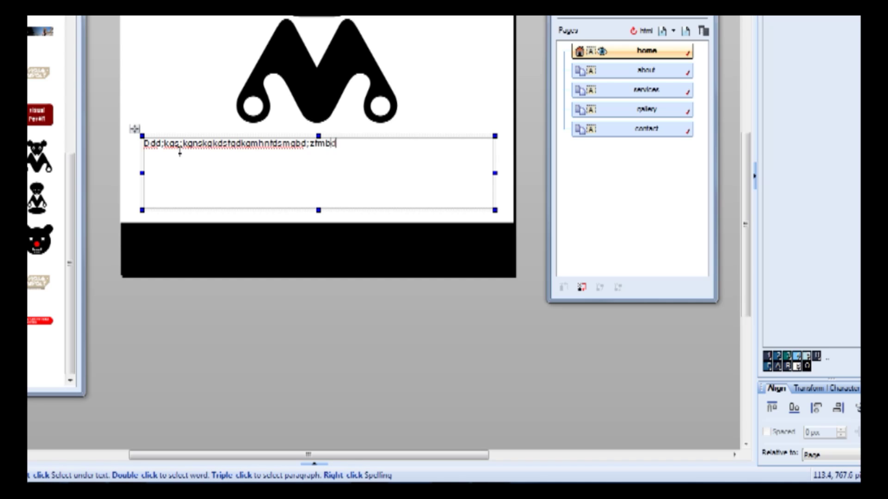
type("mb,xdb,xmkmtlkmktnhmktnb;dmnbmm")
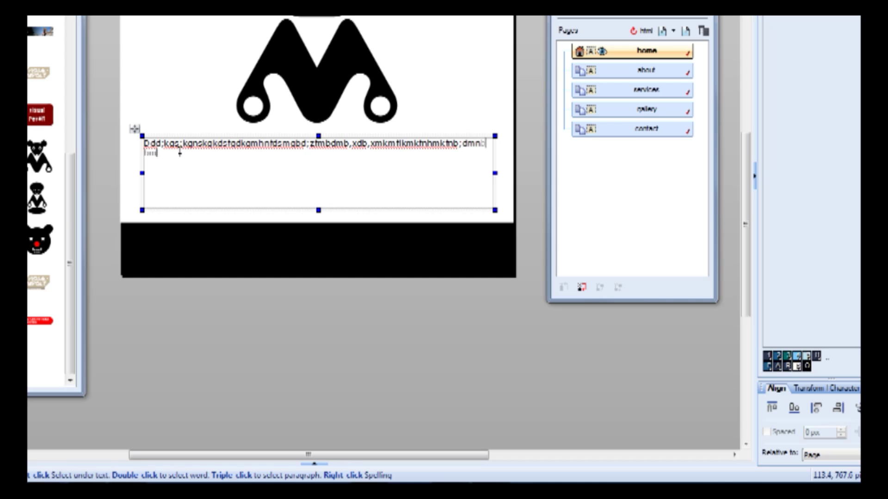
type("ejgfemb[bgrfemb[femfbgrfmfbgrfemb[")
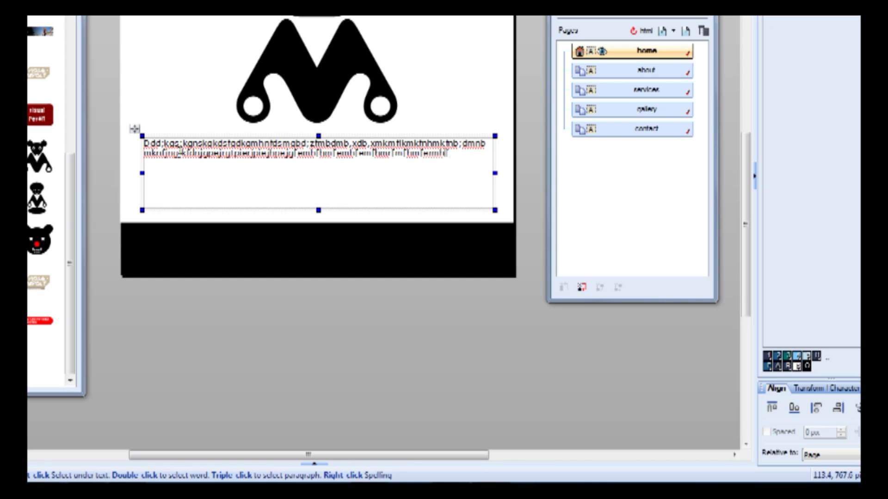
type("ehenb")
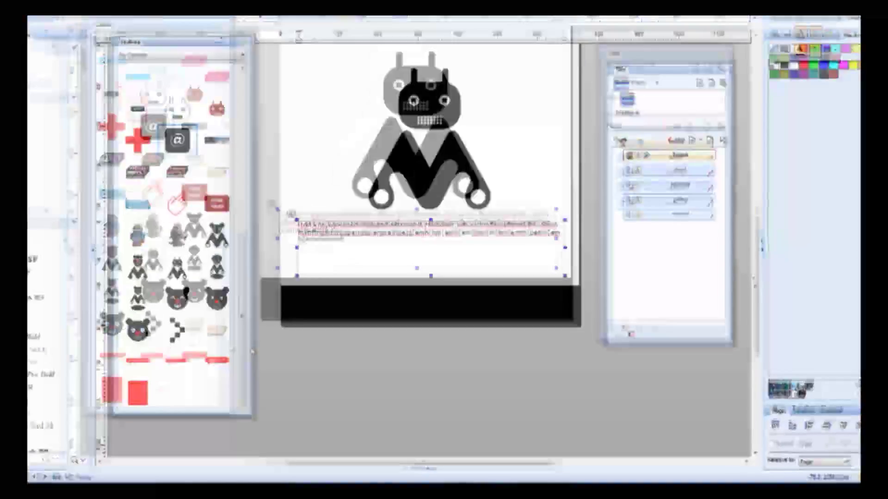
Step: Copy the home page's text frame and paste it at the same position on the about and services pages
left_click(394, 275)
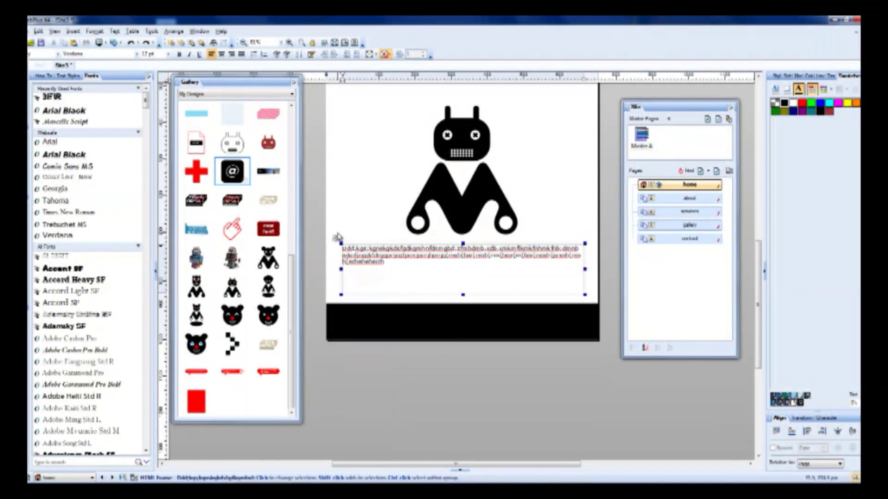
left_click(368, 262)
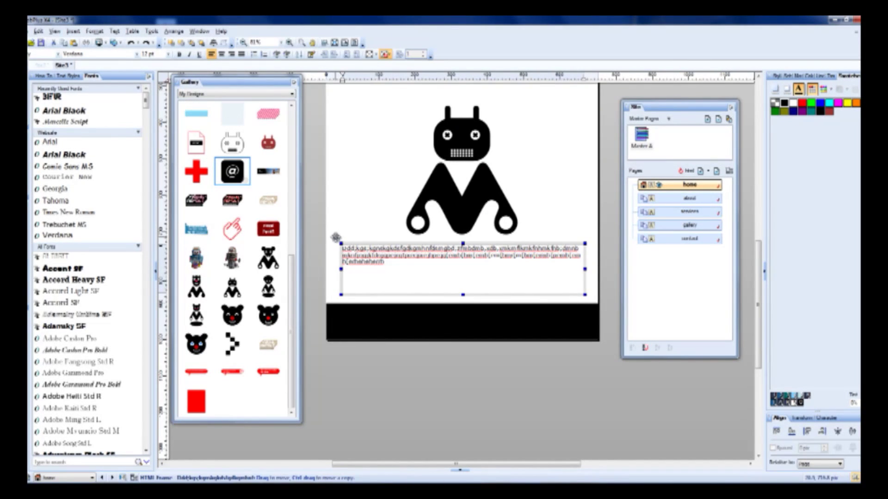
scroll(384, 263, "up", 3)
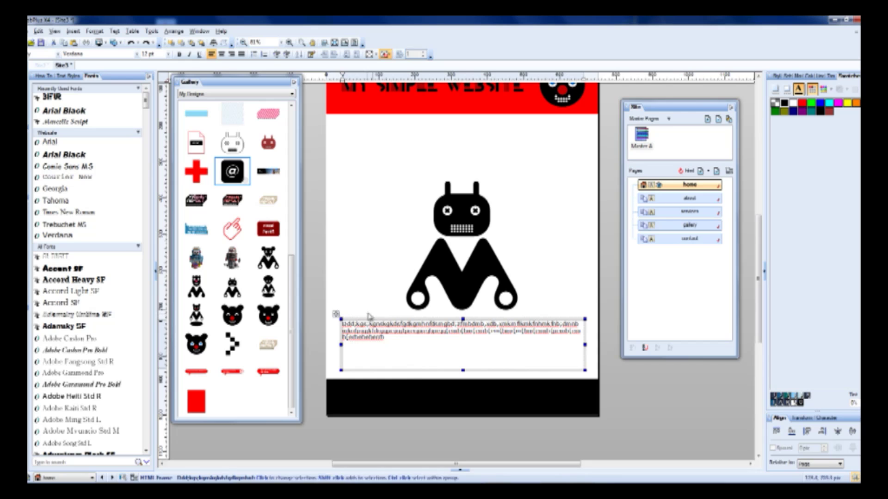
left_click(685, 201)
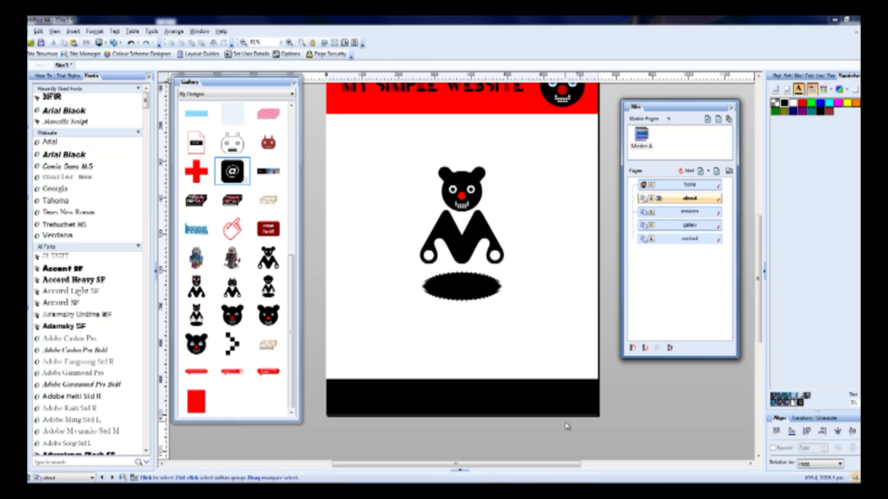
left_click(384, 336)
key("ctrl+v")
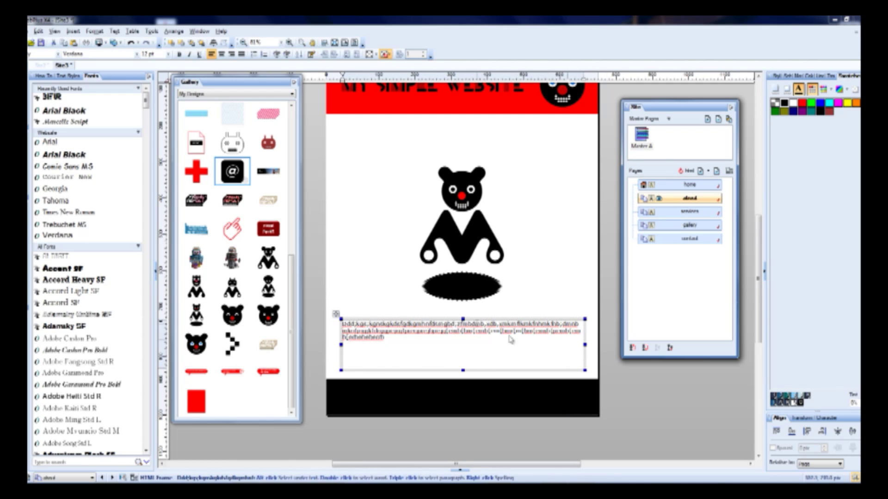
left_click(698, 212)
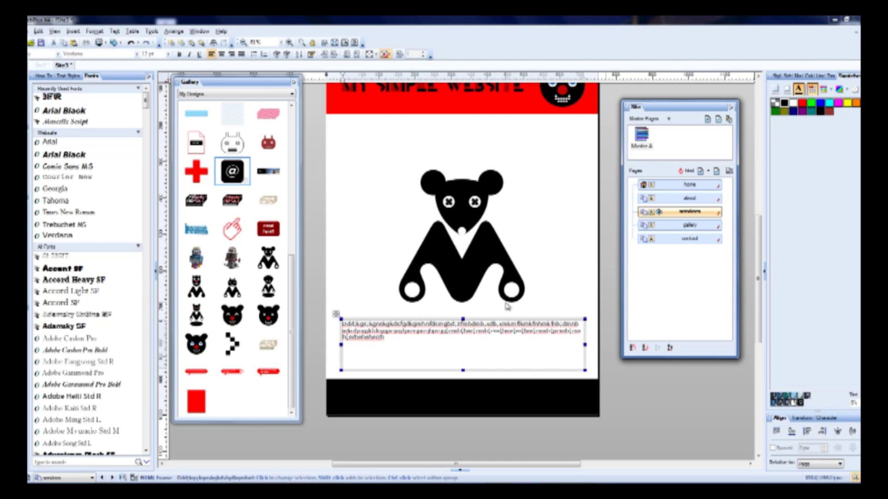
Step: Compare the text frame's position across the home, about and services pages, and look at the gallery page
left_click(670, 226)
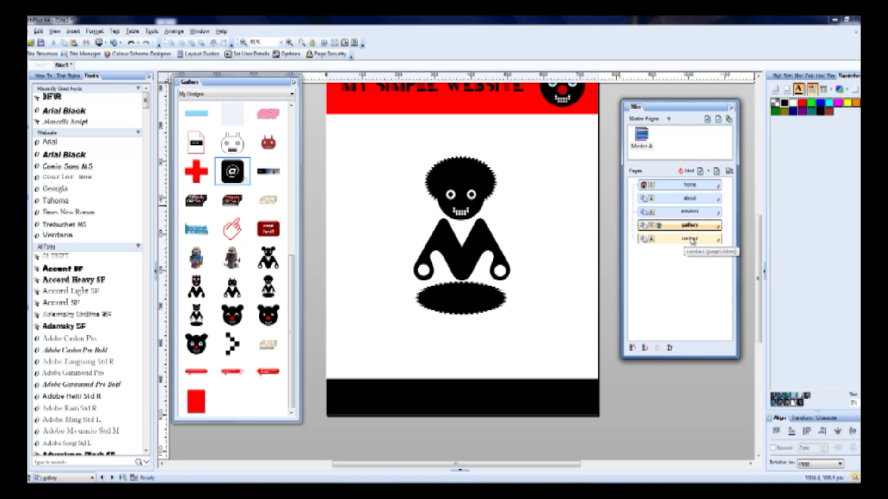
left_click(693, 185)
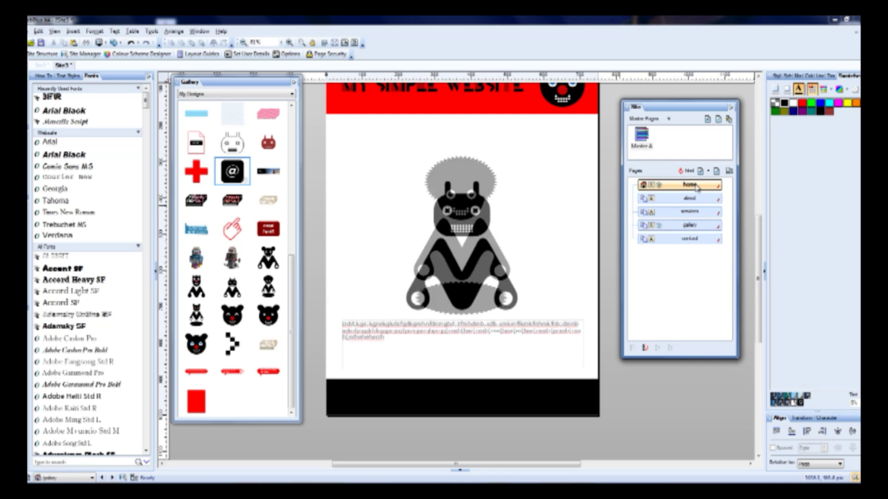
left_click(375, 331)
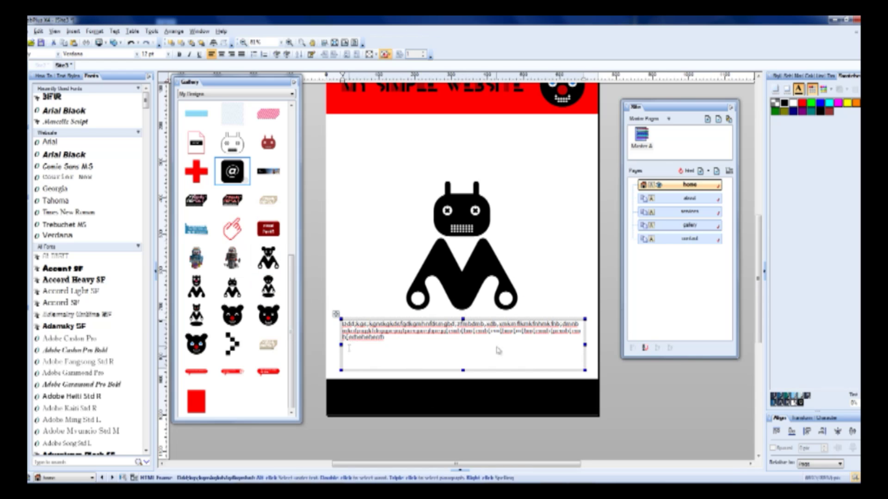
double_click(696, 212)
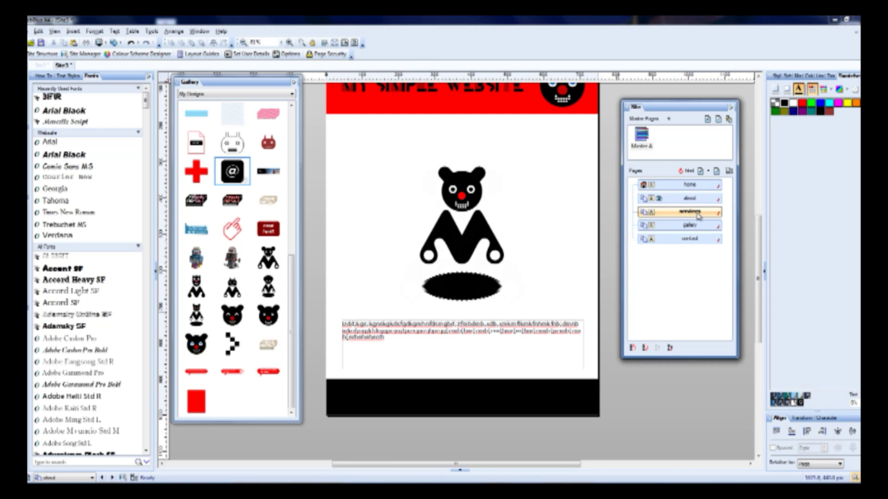
double_click(695, 225)
double_click(696, 212)
double_click(695, 199)
double_click(697, 184)
double_click(696, 198)
double_click(696, 213)
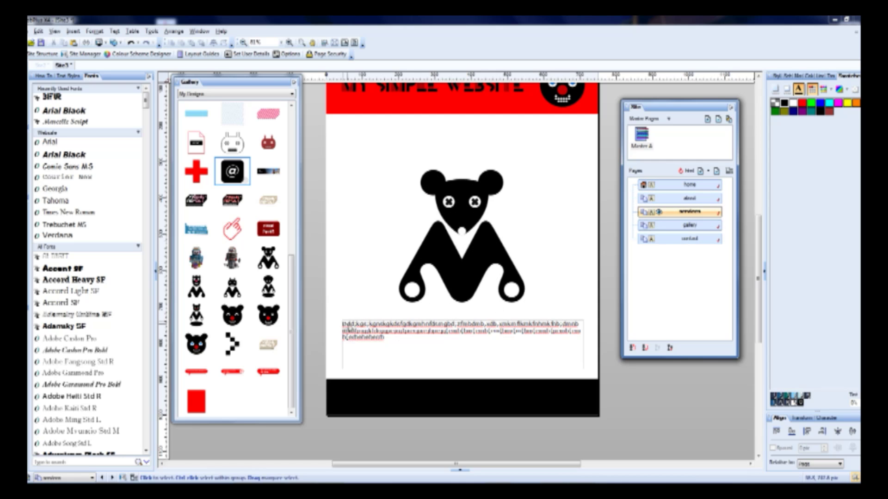
left_click(348, 329)
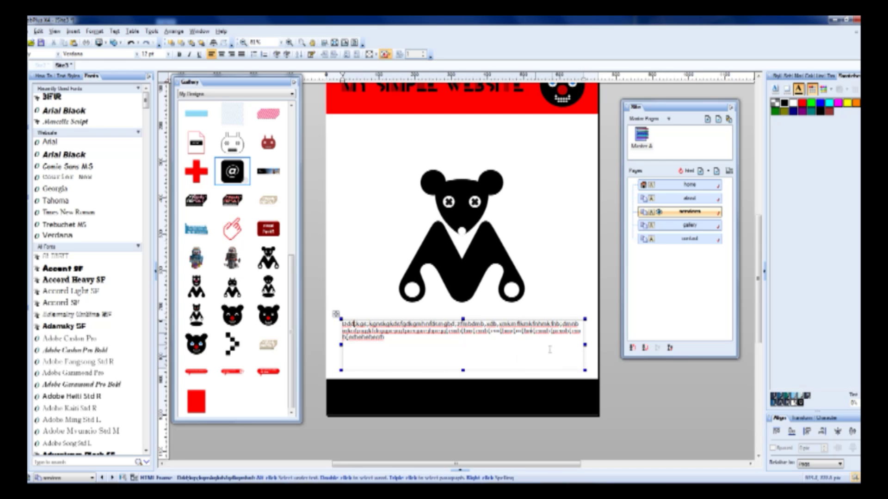
Step: Paste the copied text frame at the same position on the gallery and contact pages
left_click(673, 226)
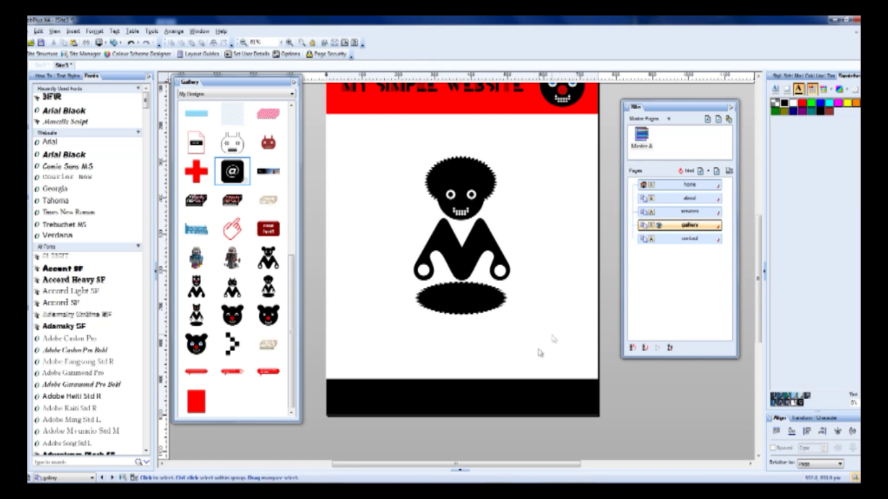
key("ctrl+v")
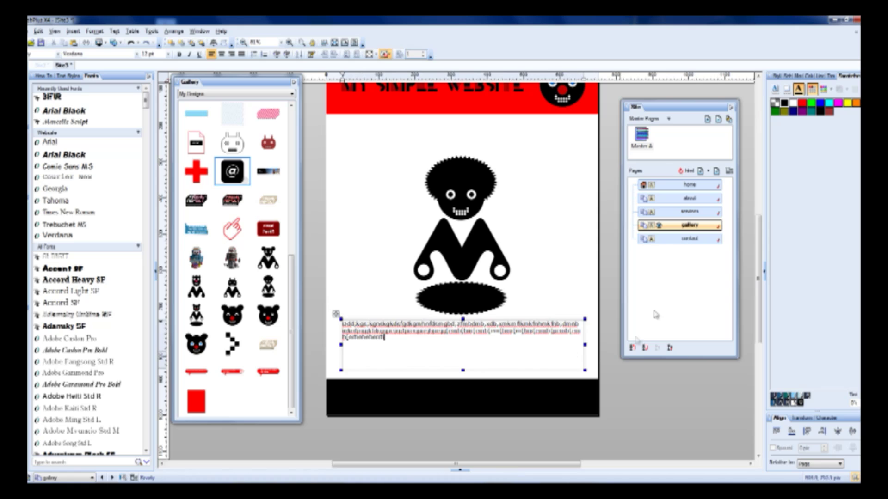
left_click(648, 239)
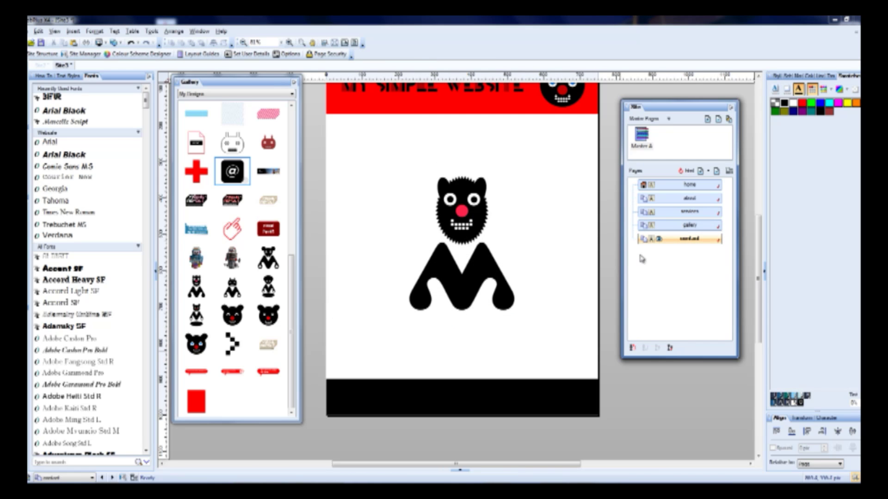
key("ctrl+v")
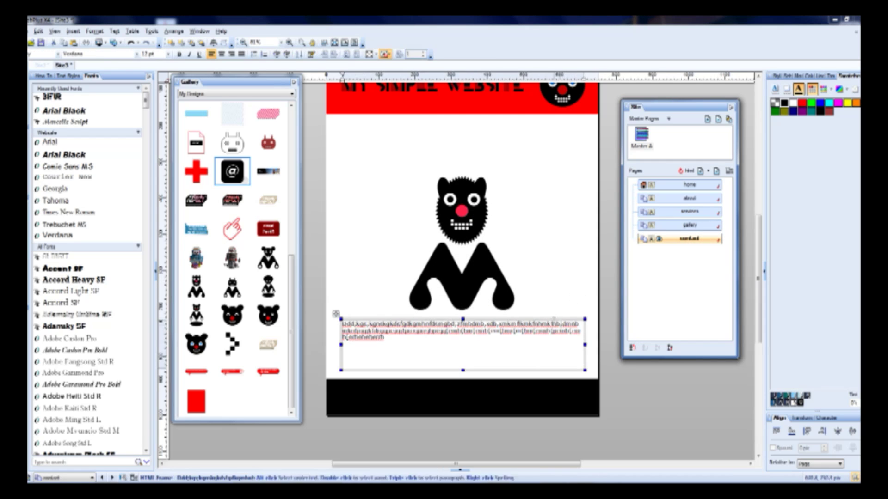
Step: Go through the pages from home to contact to review the placement of the text frames
left_click(680, 185)
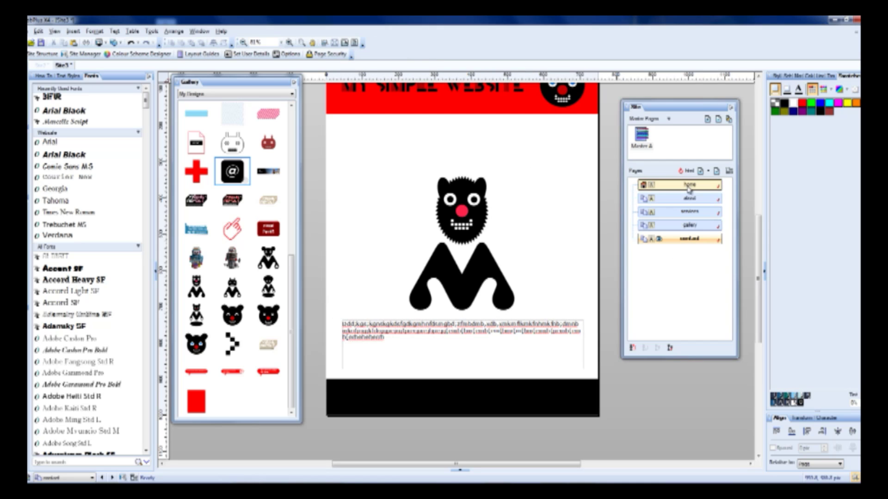
left_click(684, 199)
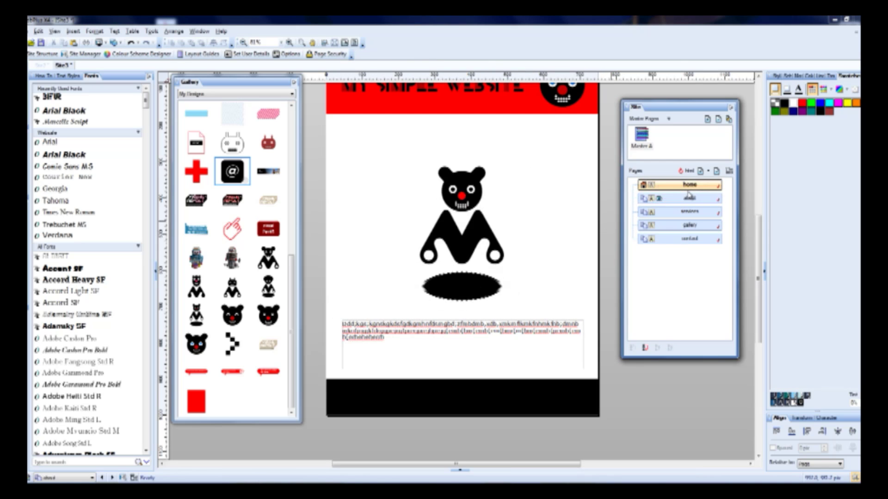
left_click(689, 213)
left_click(689, 225)
left_click(689, 239)
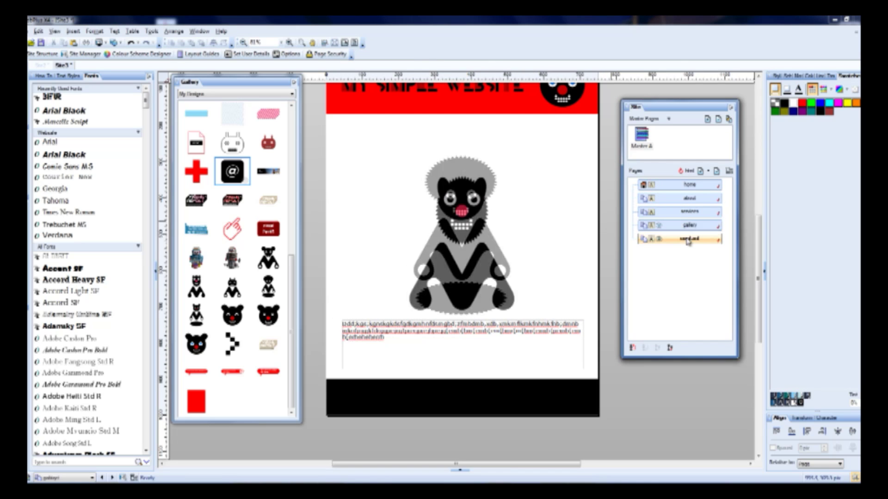